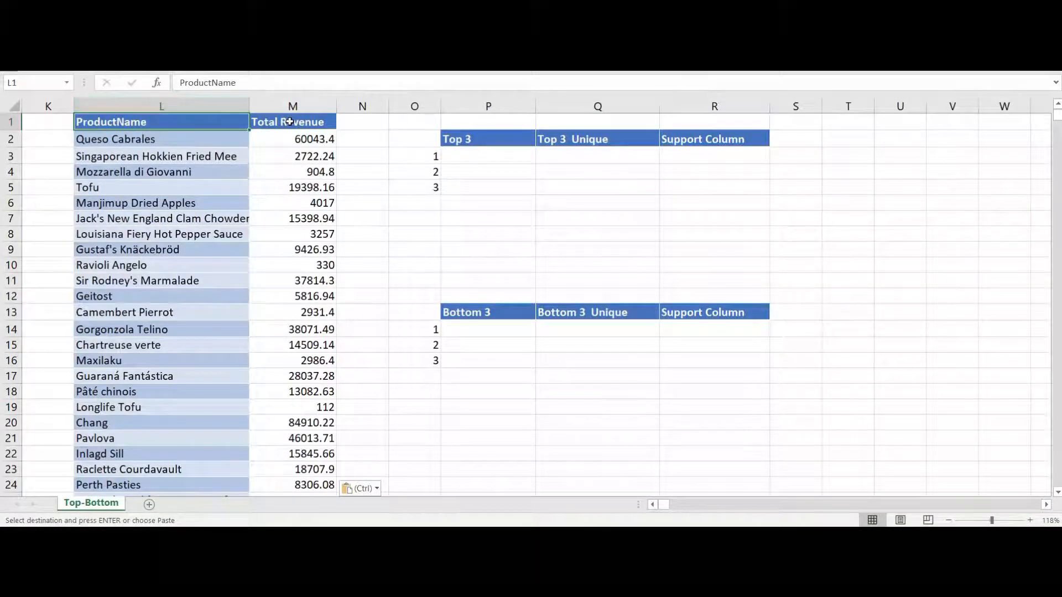
click(151, 140)
key(ctrl+shift+Down)
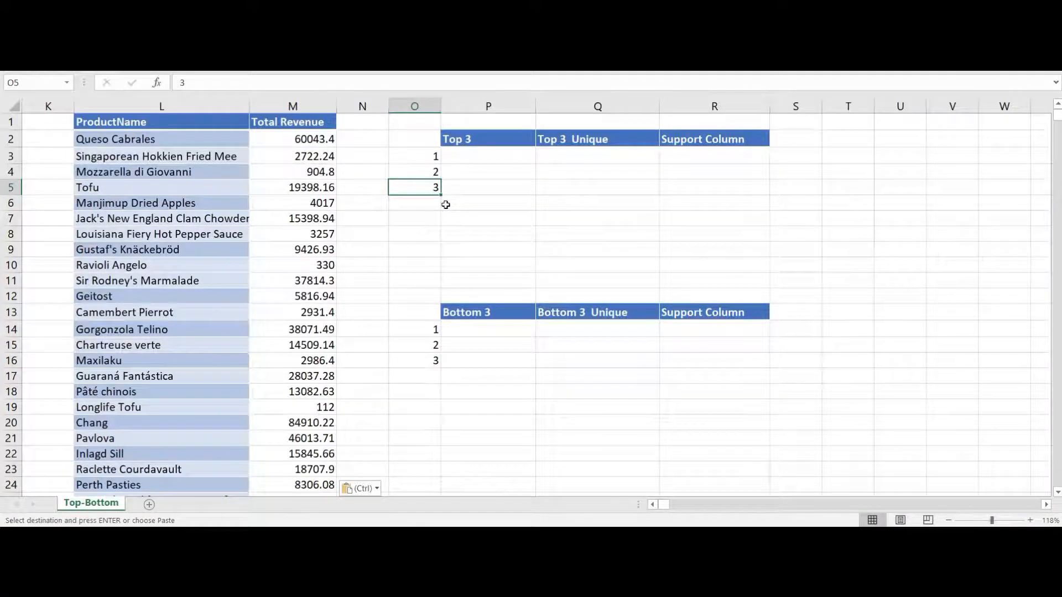
Start a LARGE formula in P3 with the Total Revenue values as its absolute array, $M$2:$M$78.
click(474, 152)
text(=)
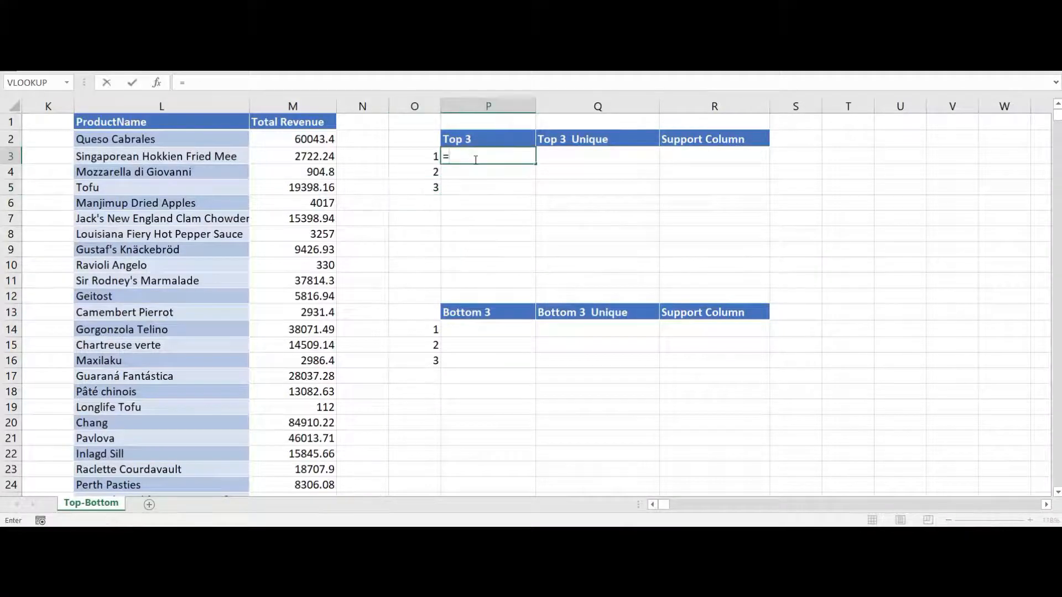
text(lar)
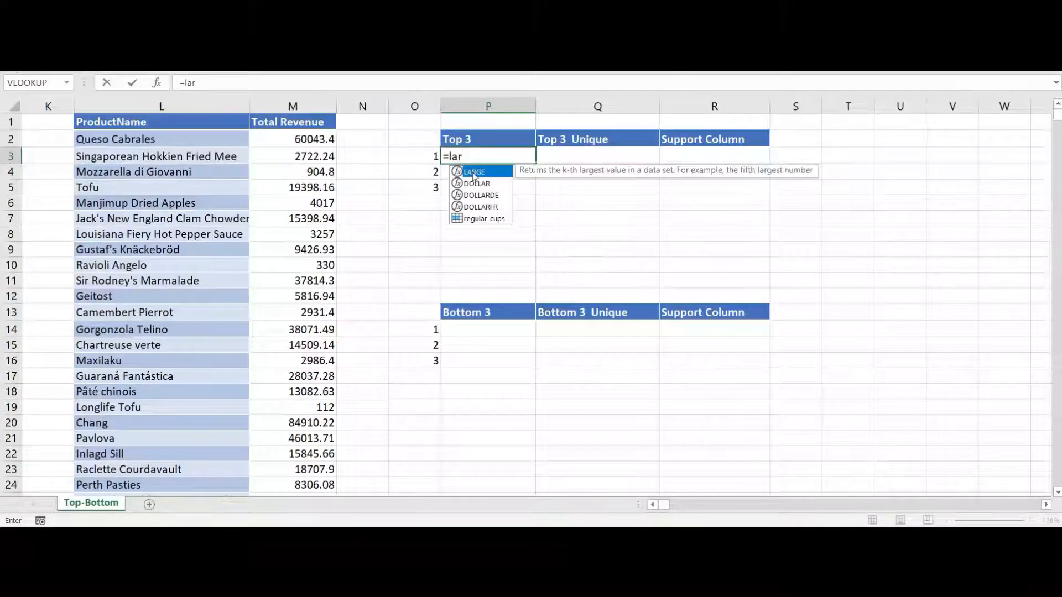
double_click(472, 173)
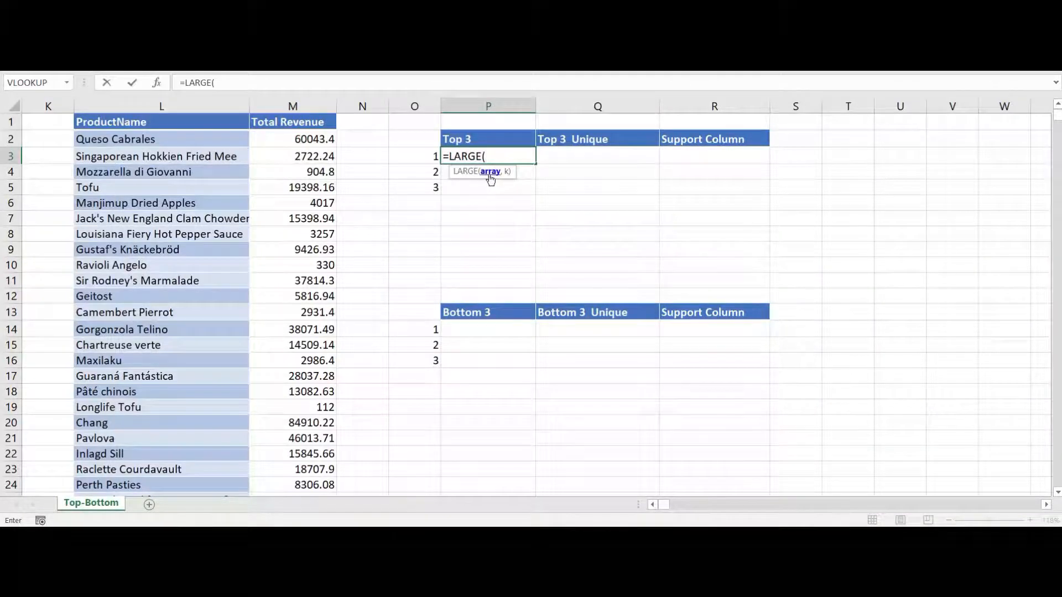
click(311, 137)
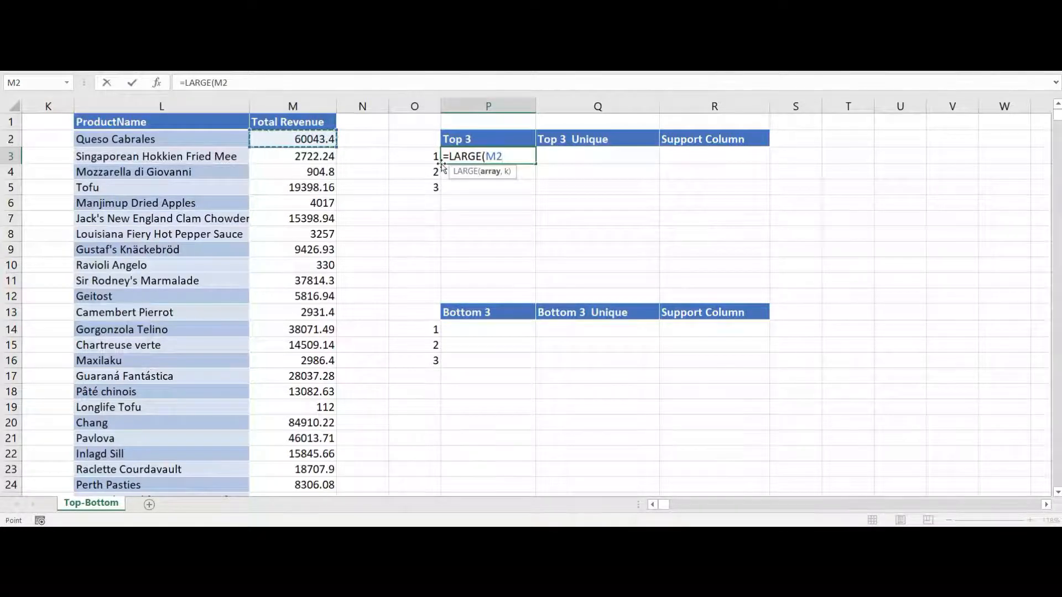
key(ctrl+shift+Down)
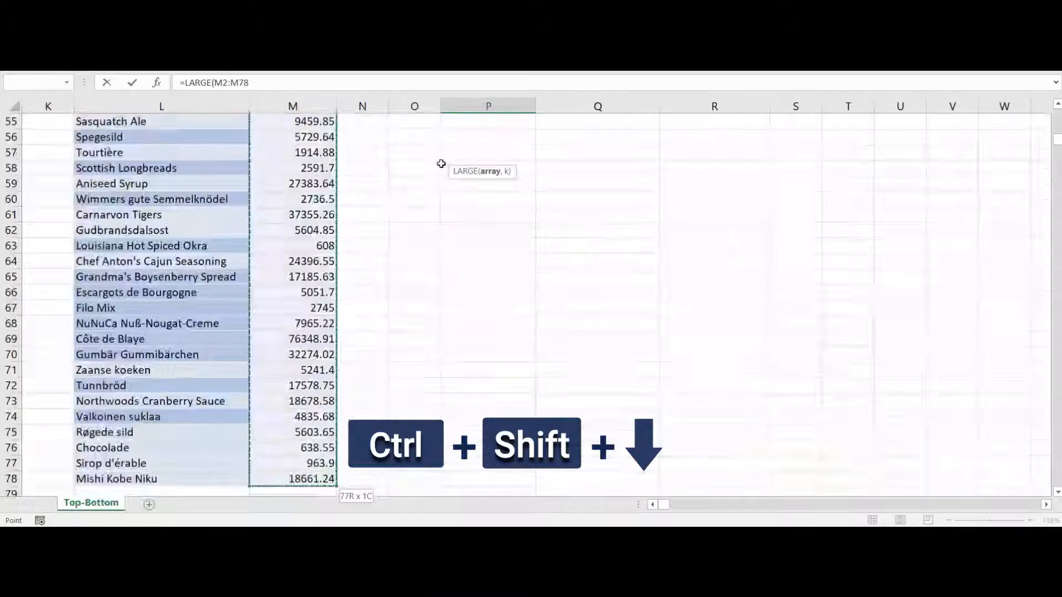
scroll(441, 163, up, 18)
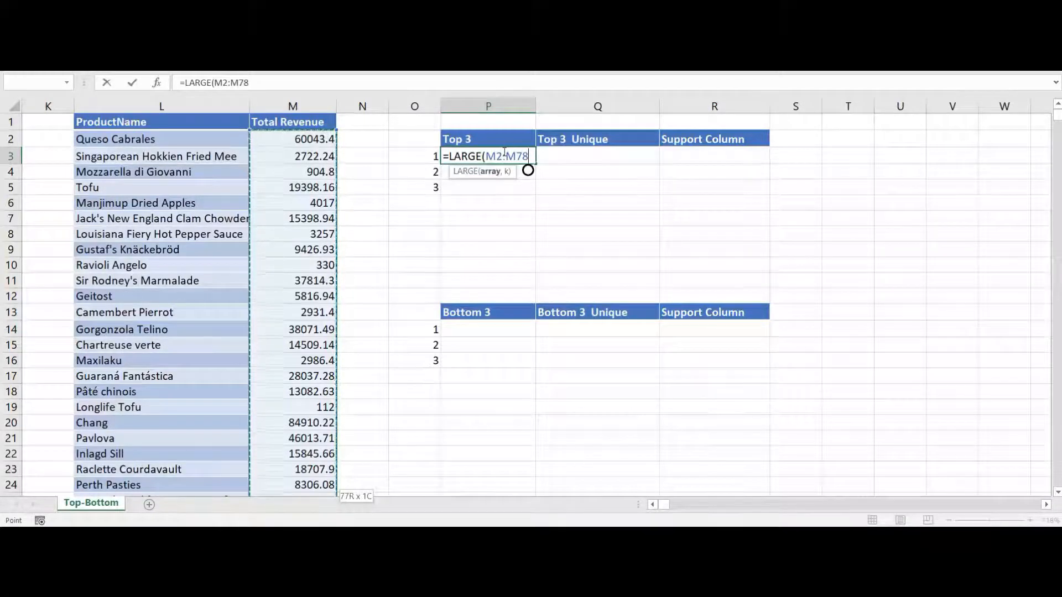
key(F4)
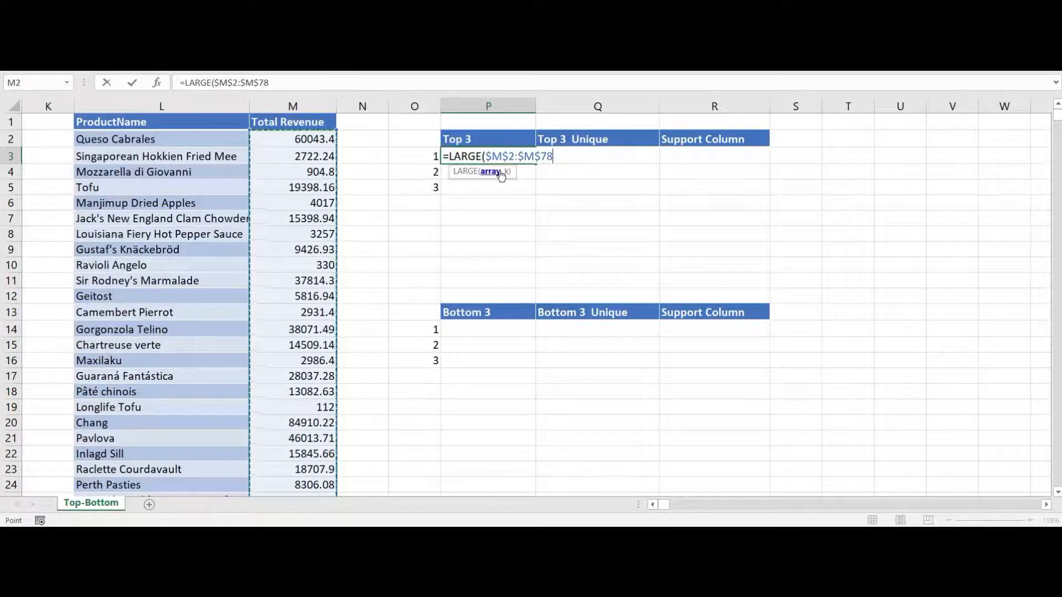
text(,)
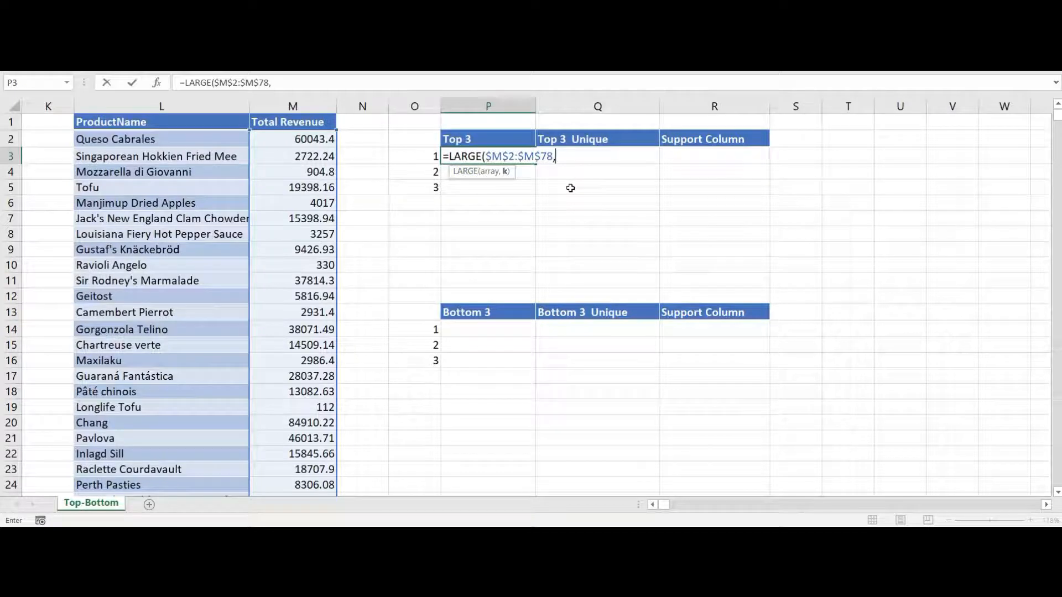
Complete the P3 formula with O3 as the k argument and fill it down through P5.
text(1)
key(BackSpace)
click(412, 157)
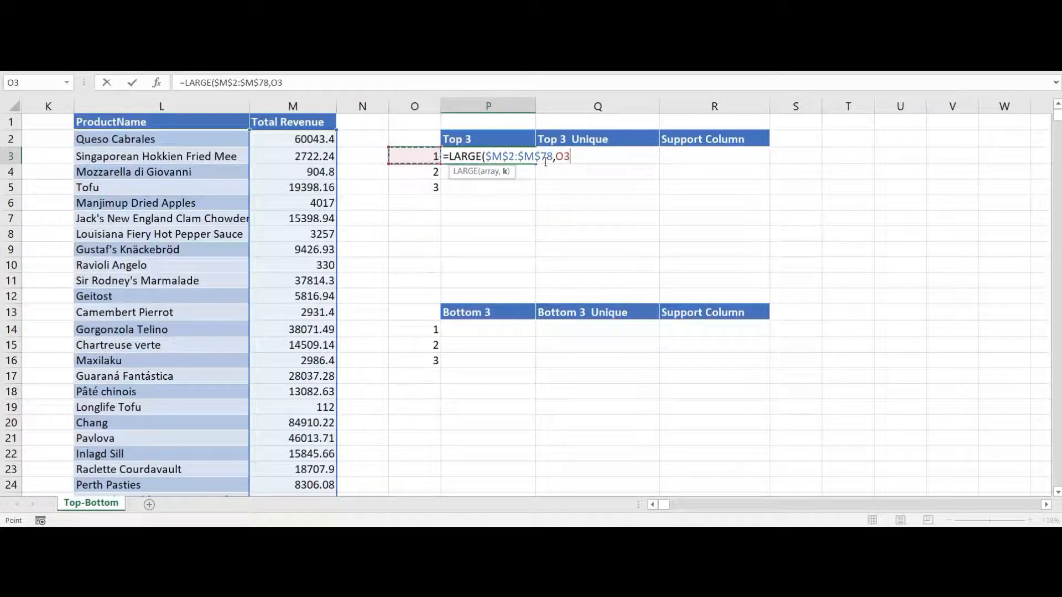
text())
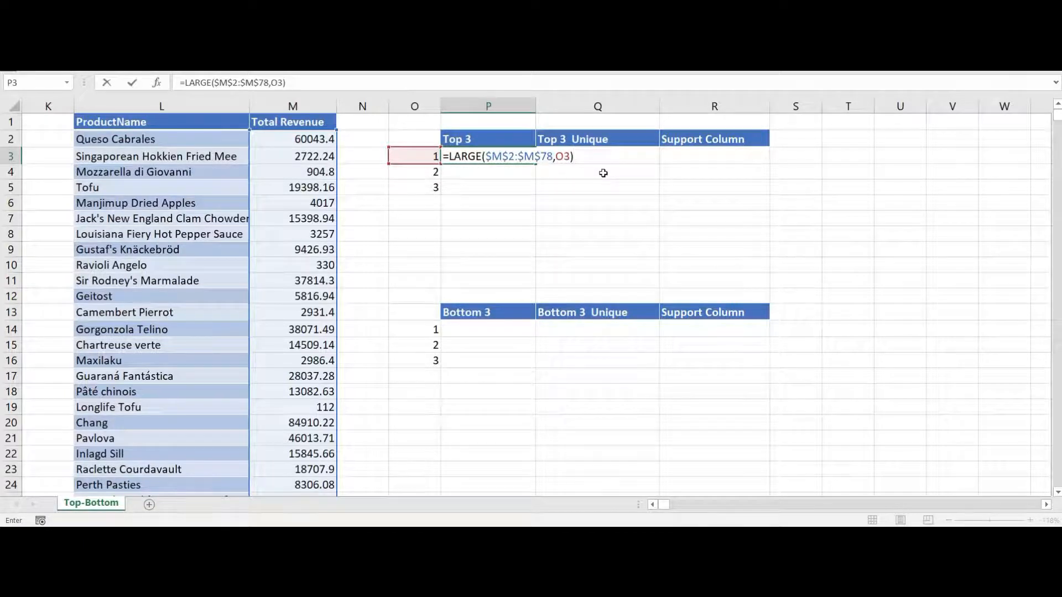
key(Return)
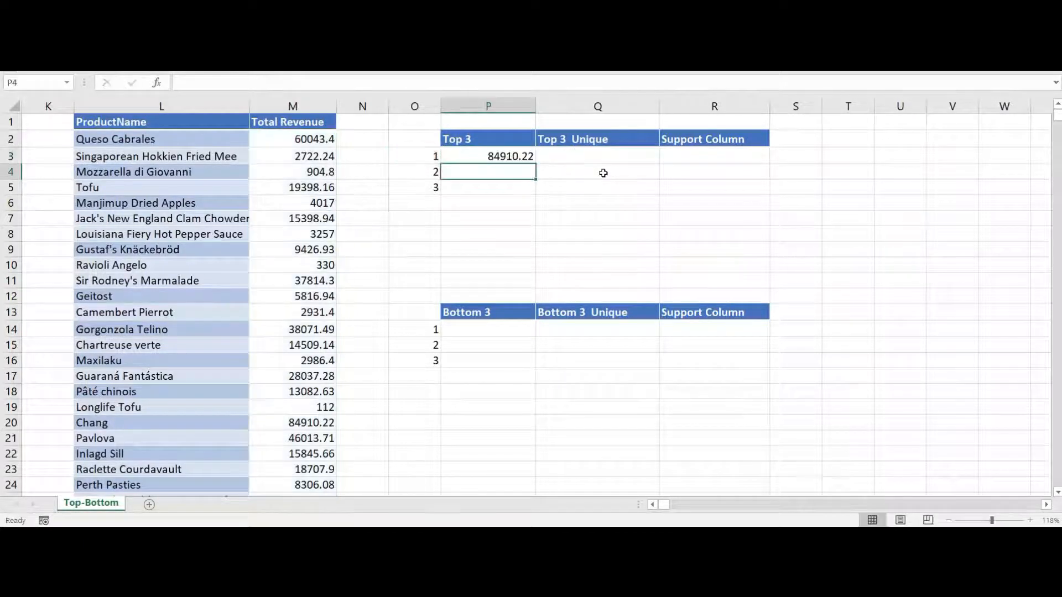
click(517, 158)
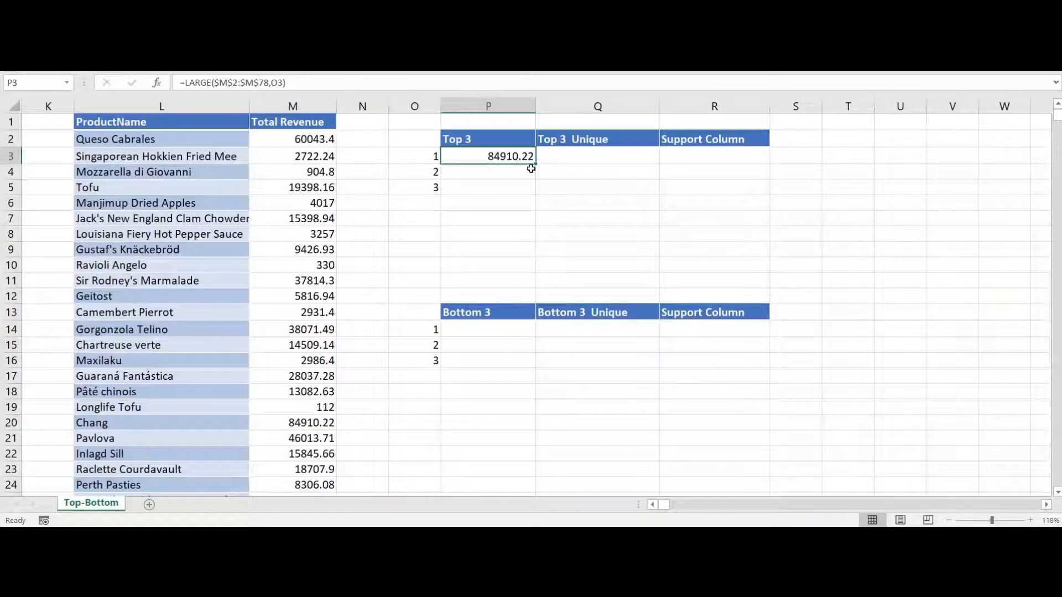
drag(534, 163, 534, 190)
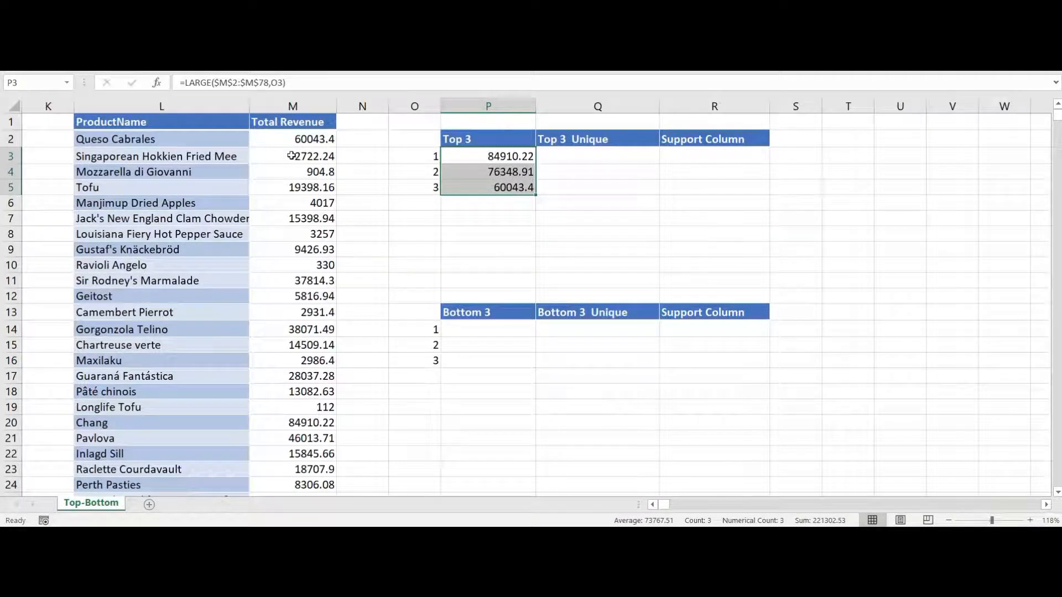
Overwrite the total revenue of Queso Cabrales with 100000 and of Singaporean Hokkien Fried Mee with 94000.
click(299, 139)
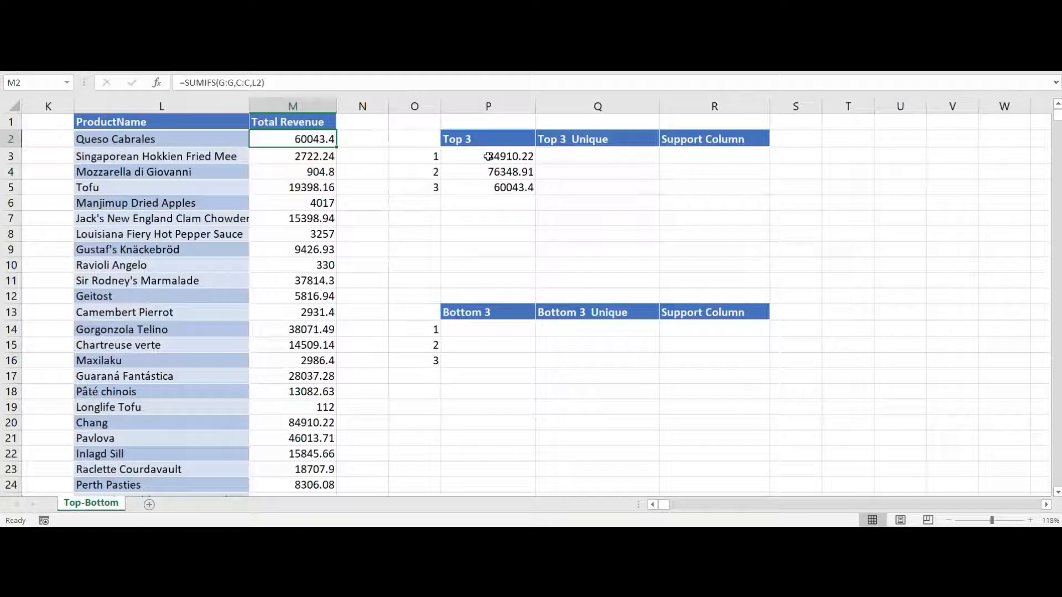
text(100000)
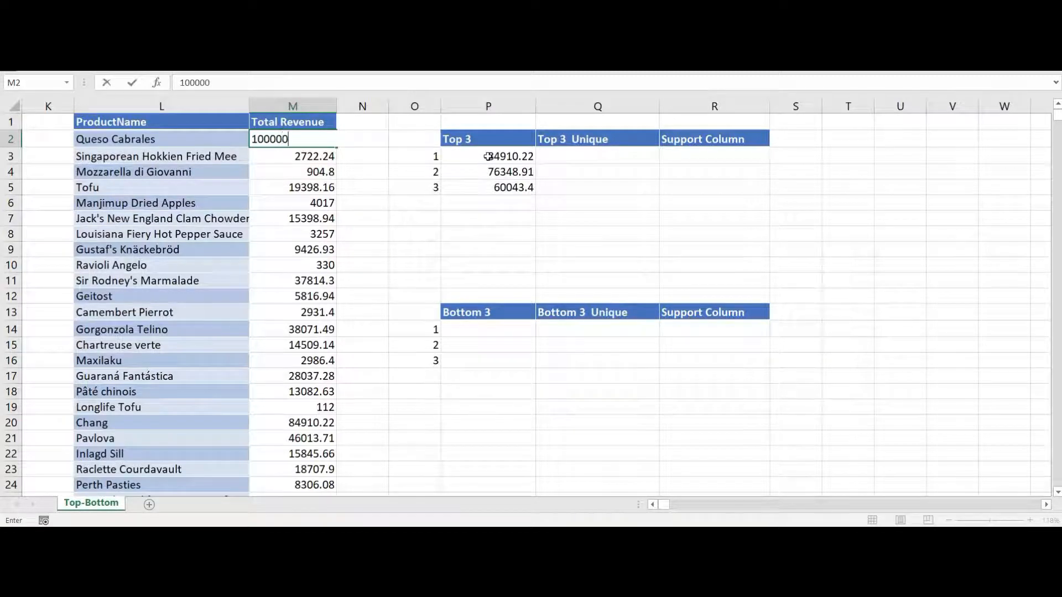
key(Return)
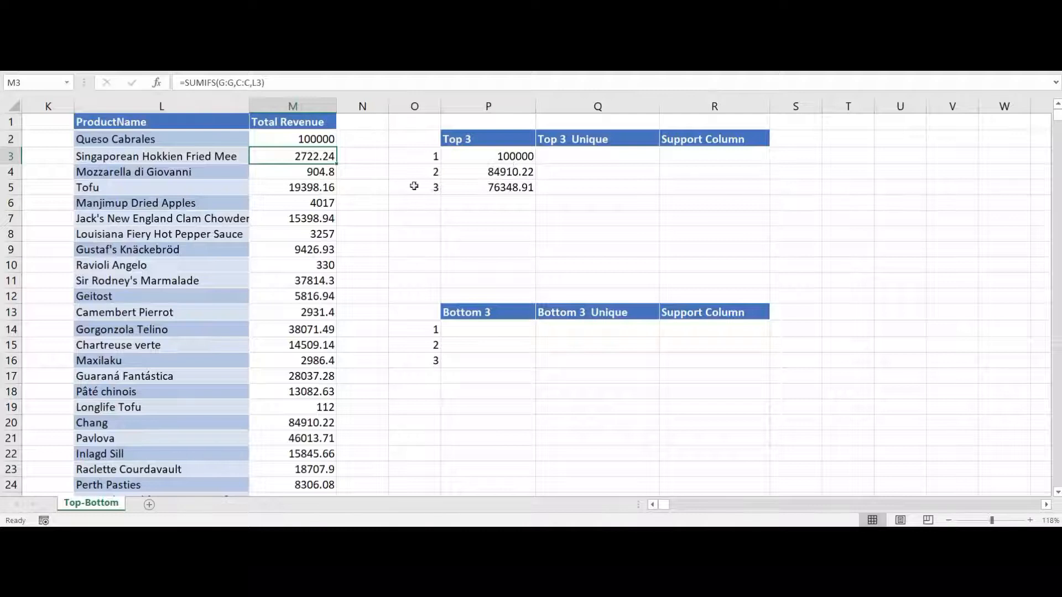
key(F2)
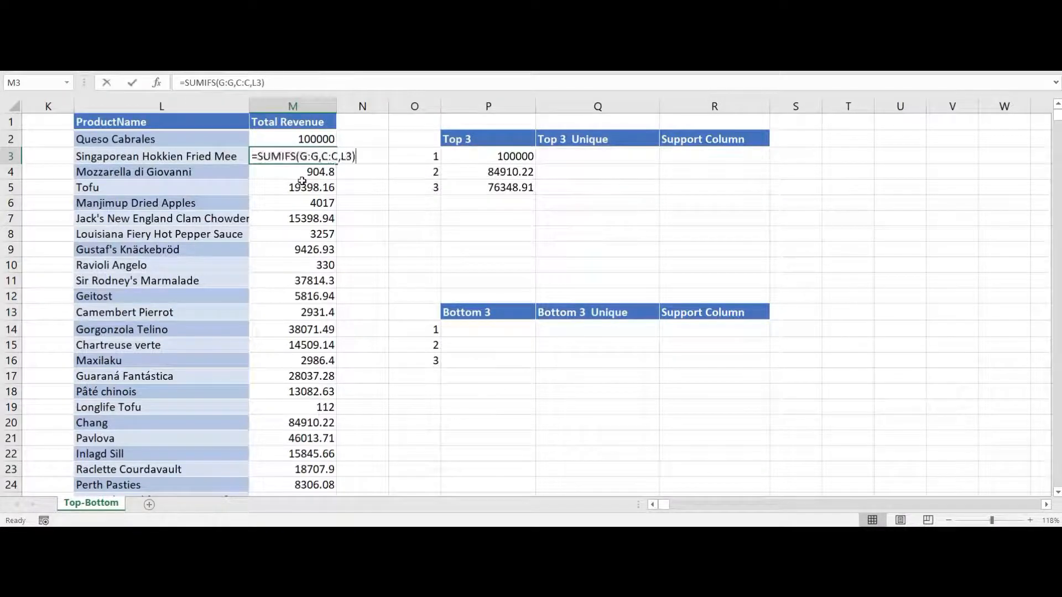
key(Escape)
text(94000)
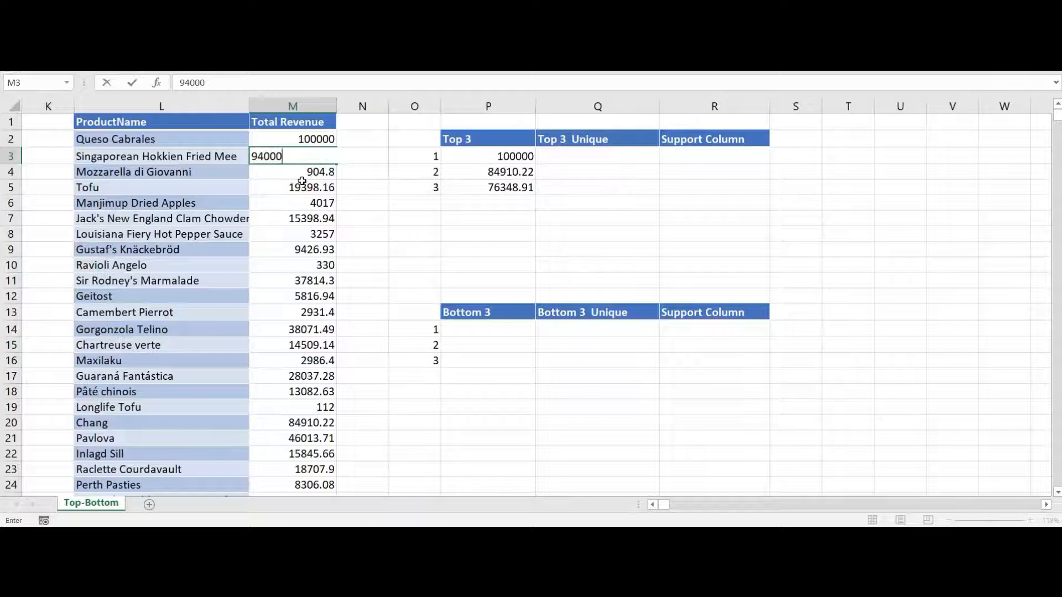
key(Return)
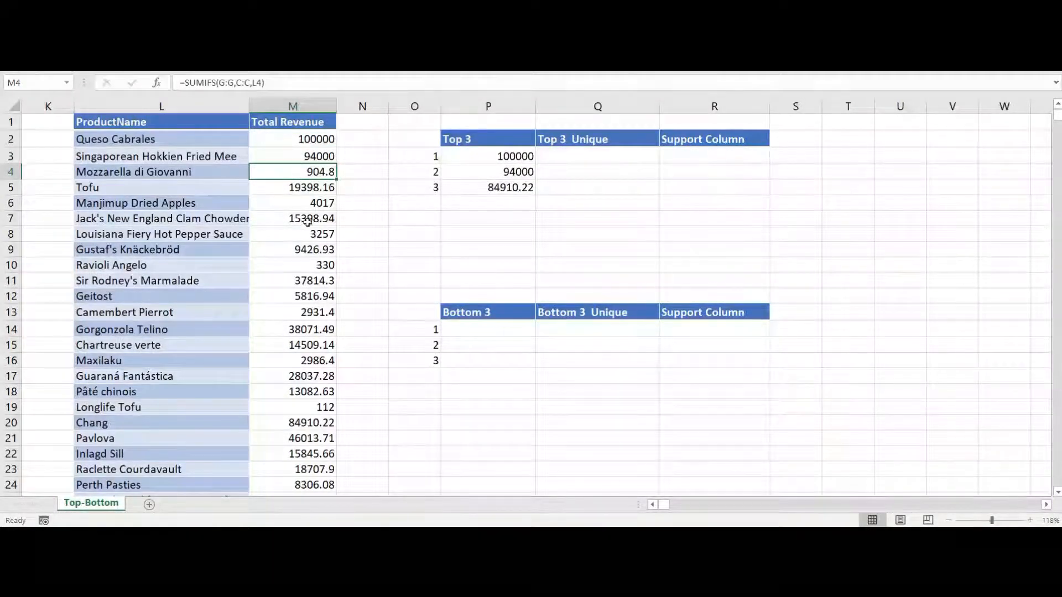
Overwrite the total revenue of Ravioli Angelo in M10 with 96000.
click(310, 267)
text(9)
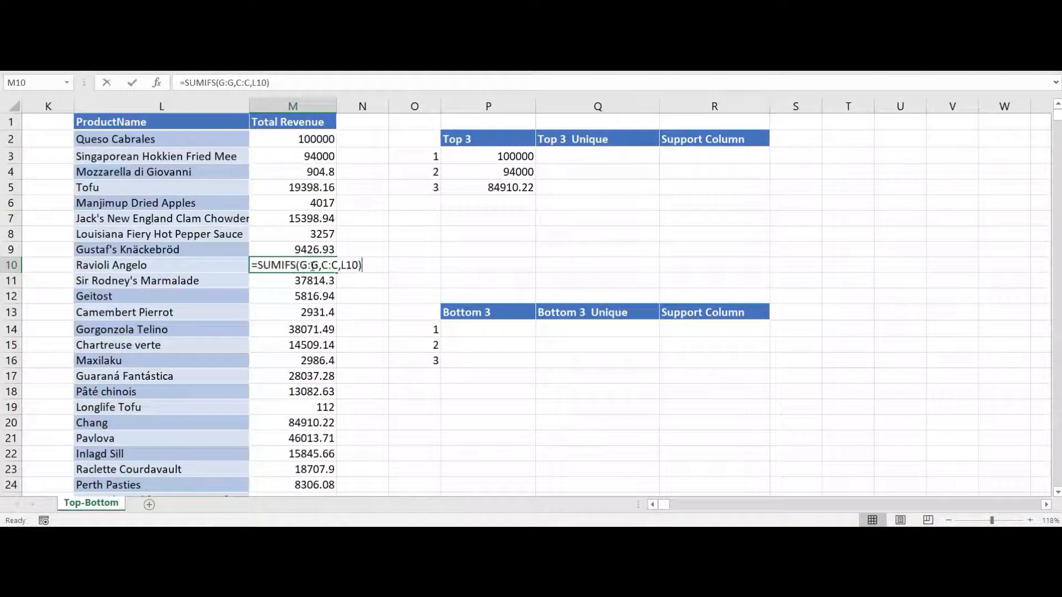
text(6000)
key(Return)
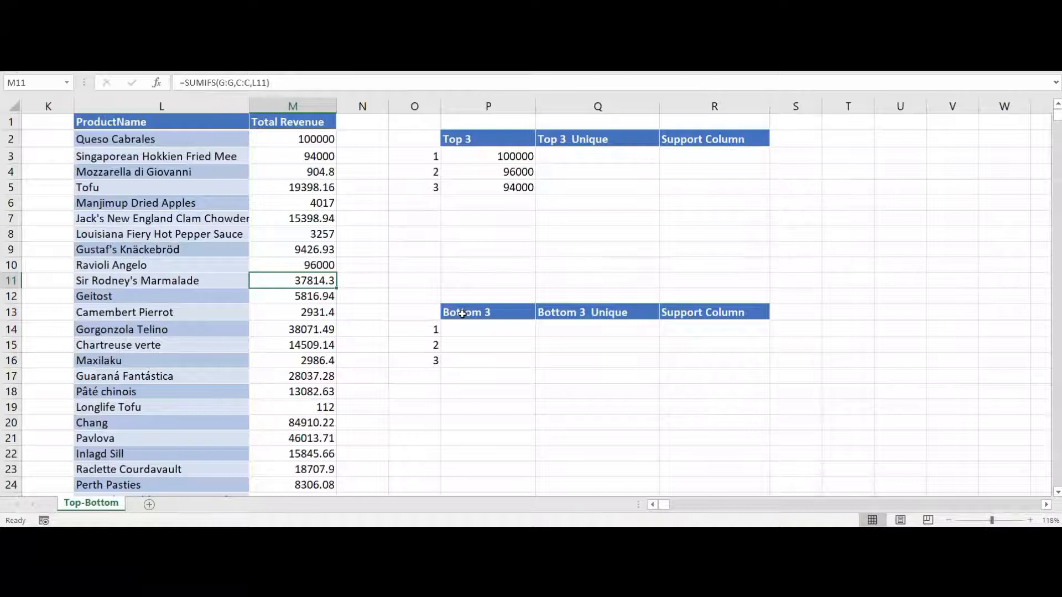
Start a SMALL formula in P14 with the Total Revenue values as its absolute array, $M$2:$M$78.
click(490, 329)
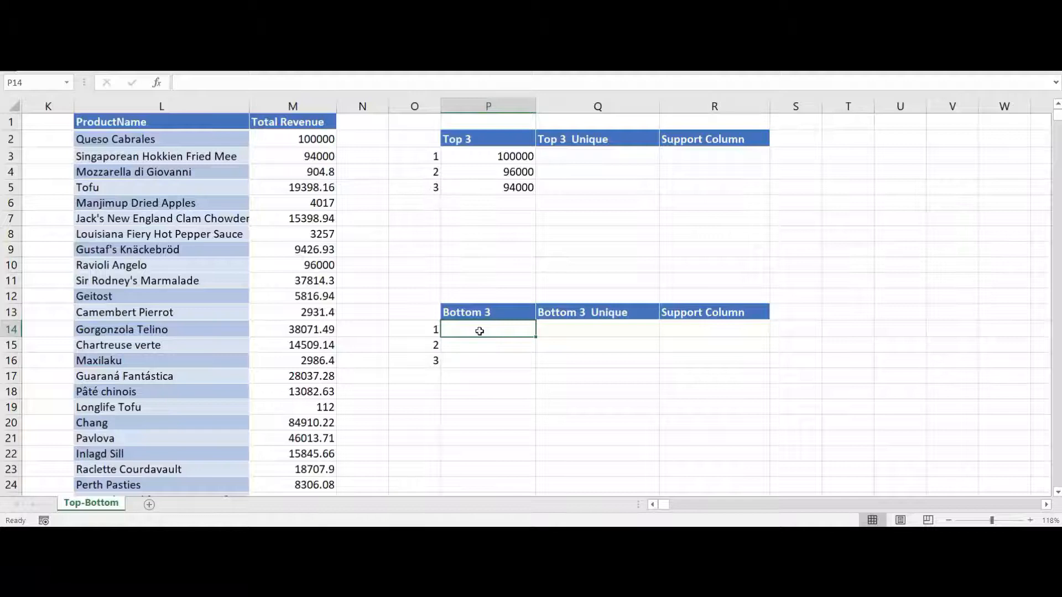
text(=sma)
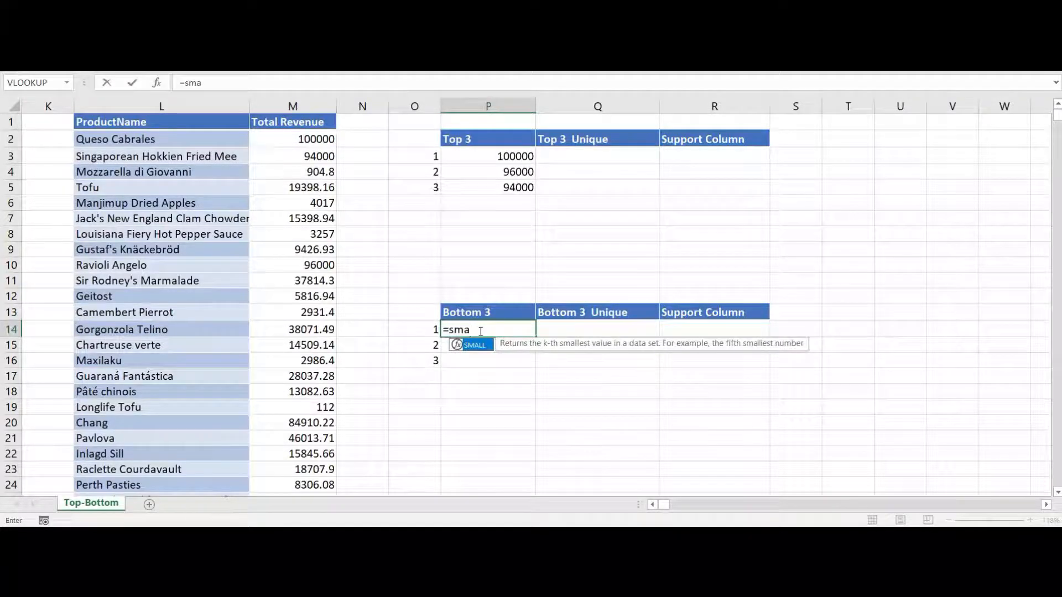
key(Tab)
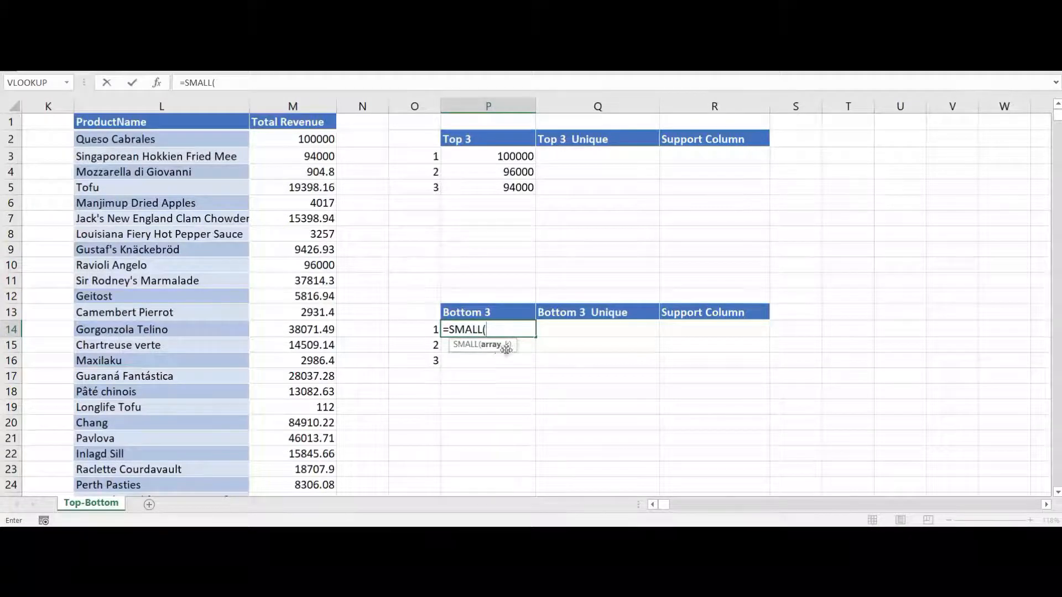
click(308, 140)
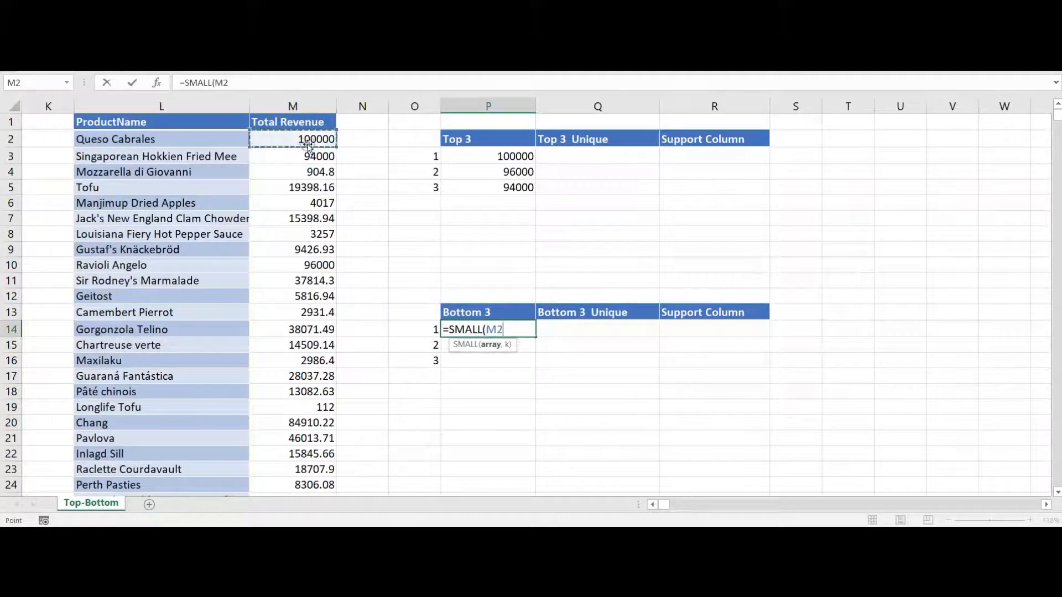
key(ctrl+shift+Down)
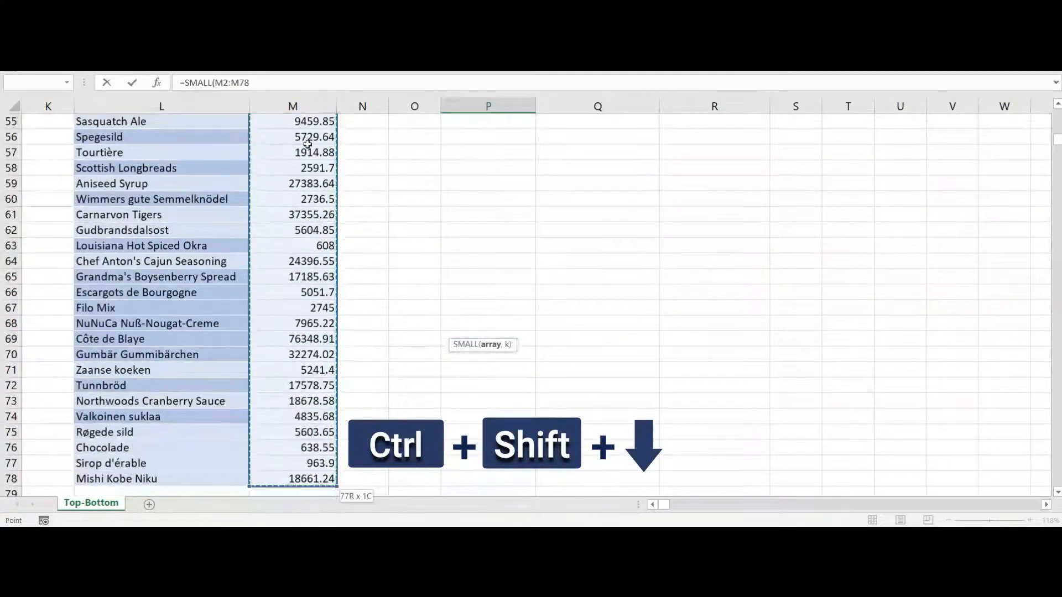
key(ctrl+BackSpace)
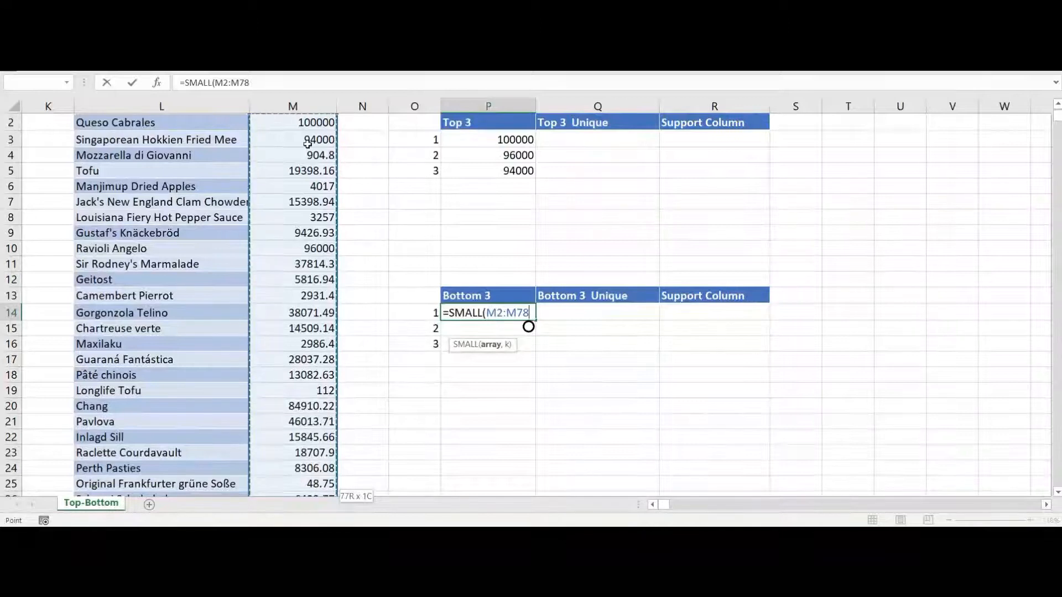
key(F4)
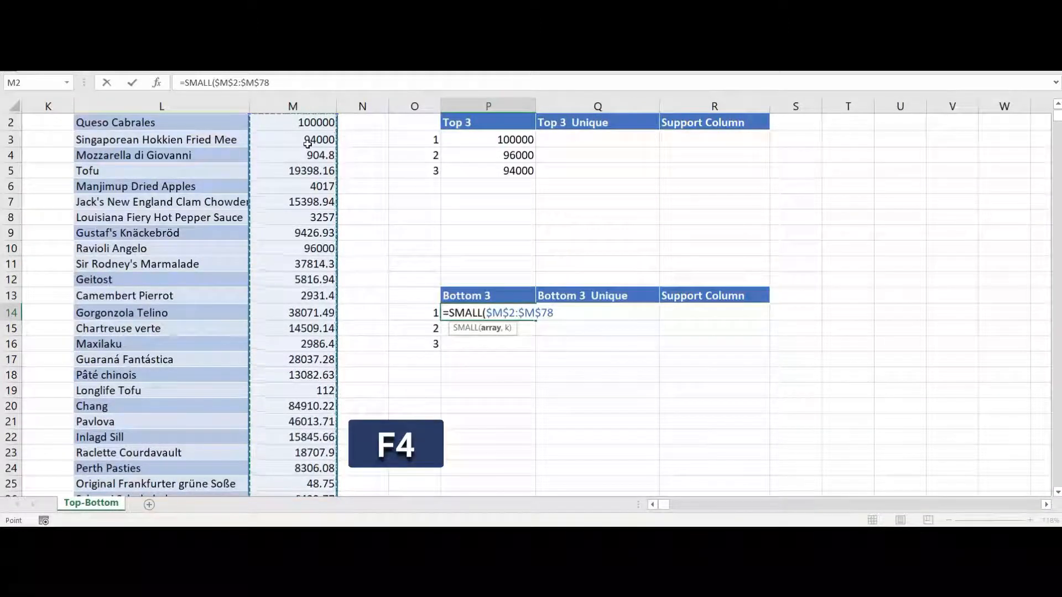
text(,)
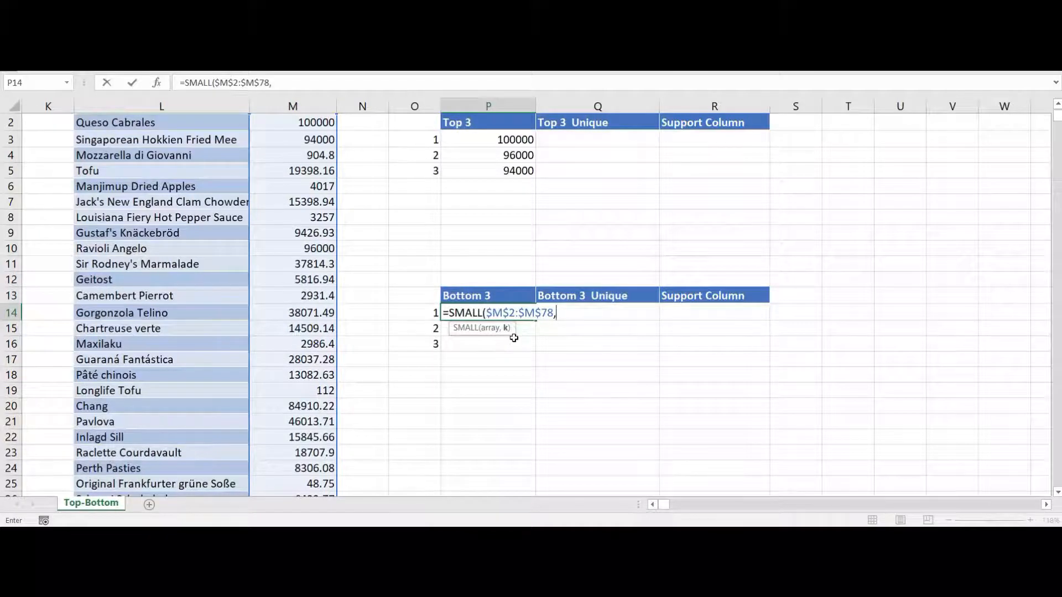
Complete the P14 formula with O14 as the k argument and fill it down through P16.
click(417, 312)
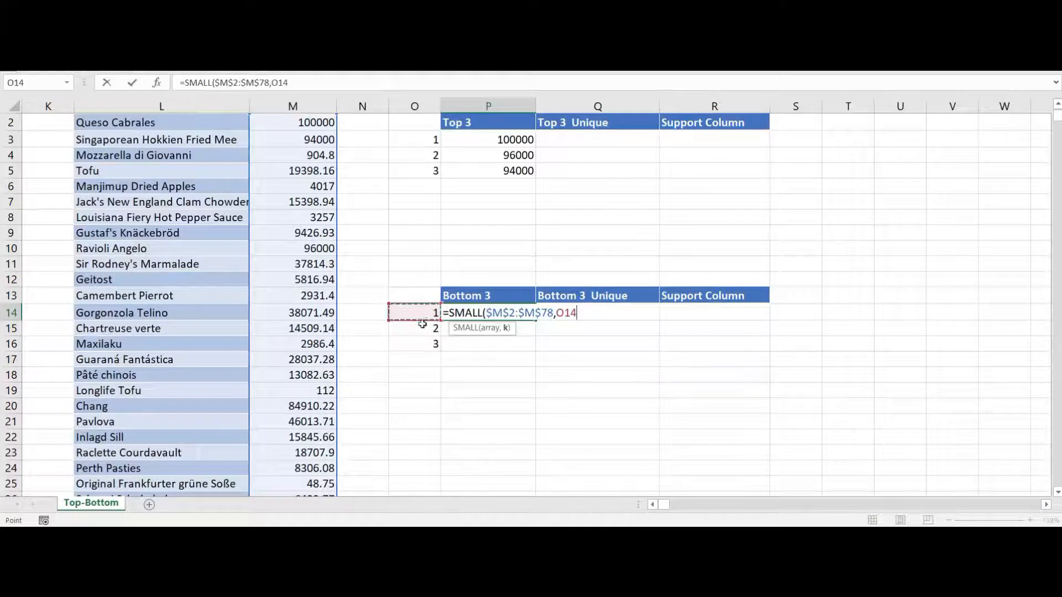
text())
key(Return)
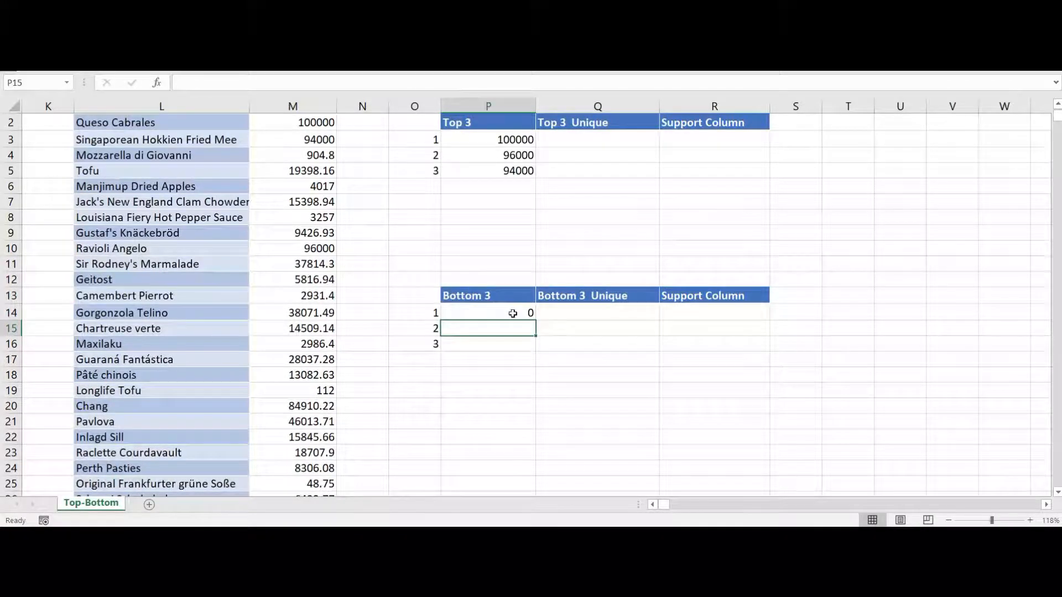
click(531, 313)
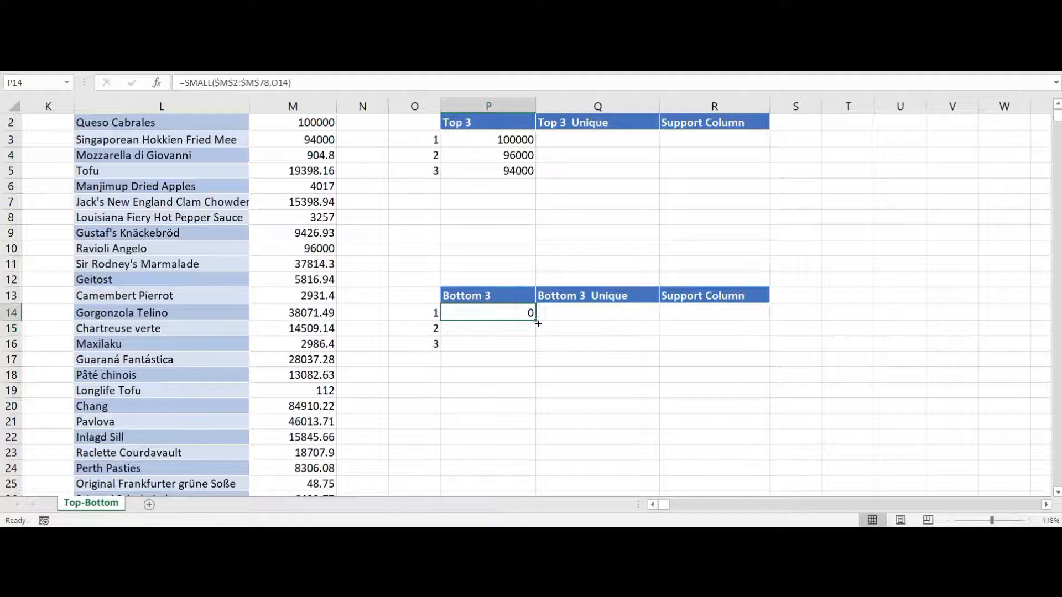
drag(537, 321, 536, 348)
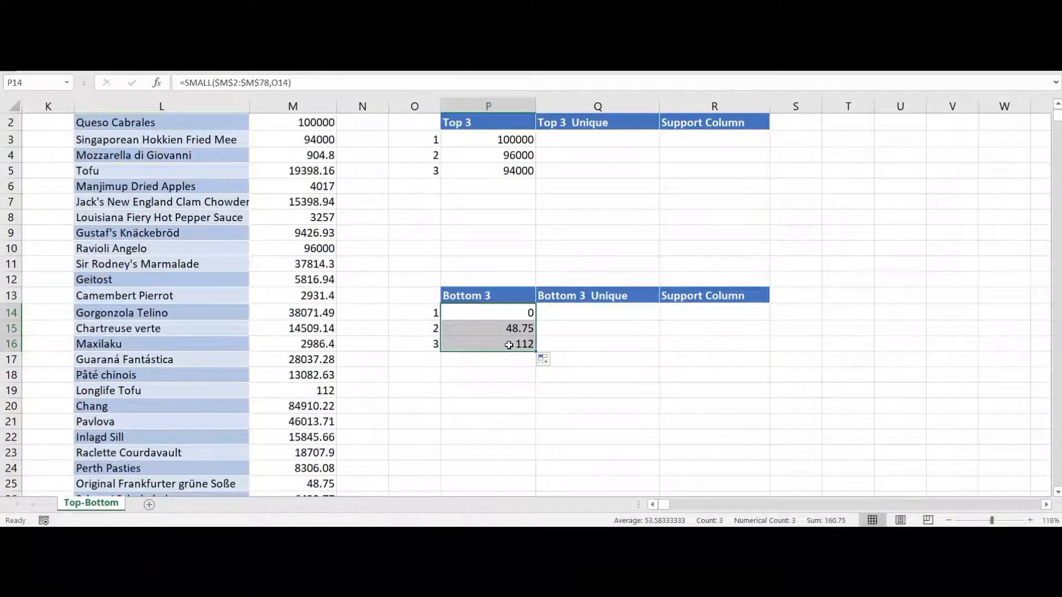
scroll(520, 323, up, 1)
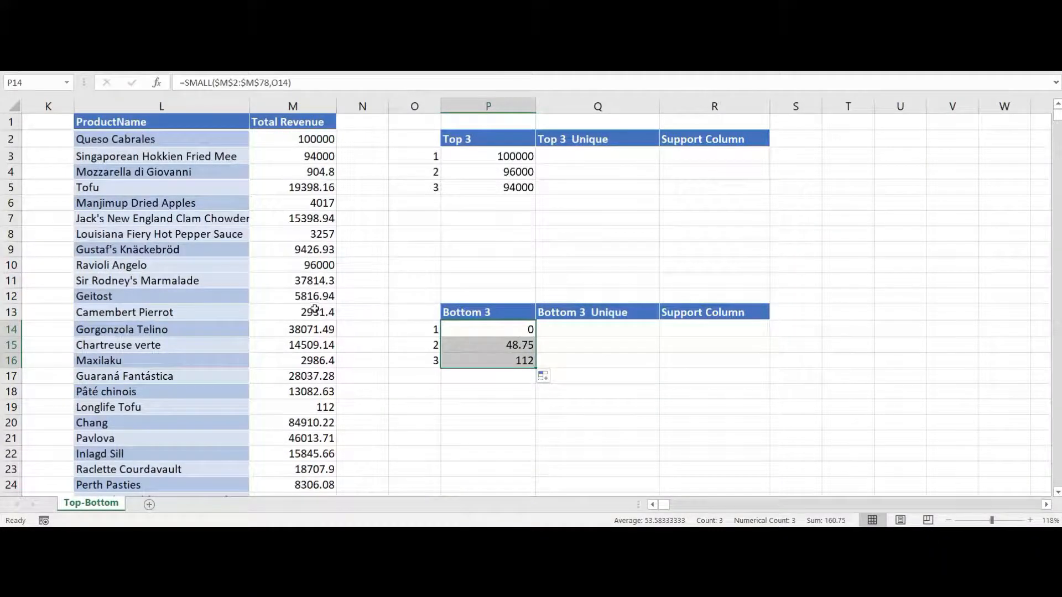
Overwrite the total revenue of Laughing Lumberjack Lager in M53 with 100 and return to the start of the list.
scroll(330, 352, down, 7)
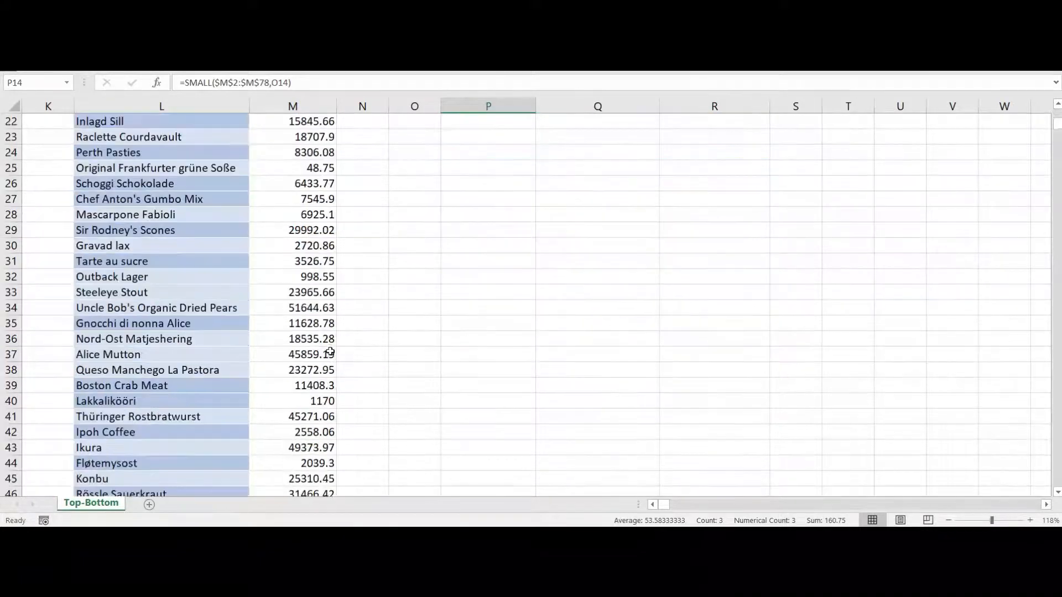
scroll(329, 349, down, 5)
click(326, 370)
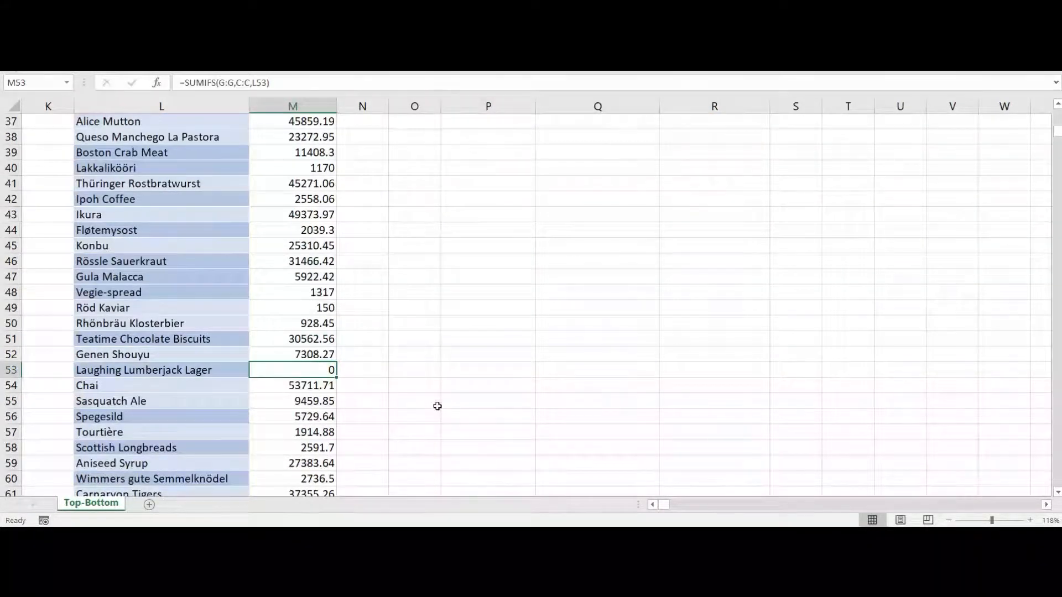
text(100)
key(Return)
key(ctrl+Up)
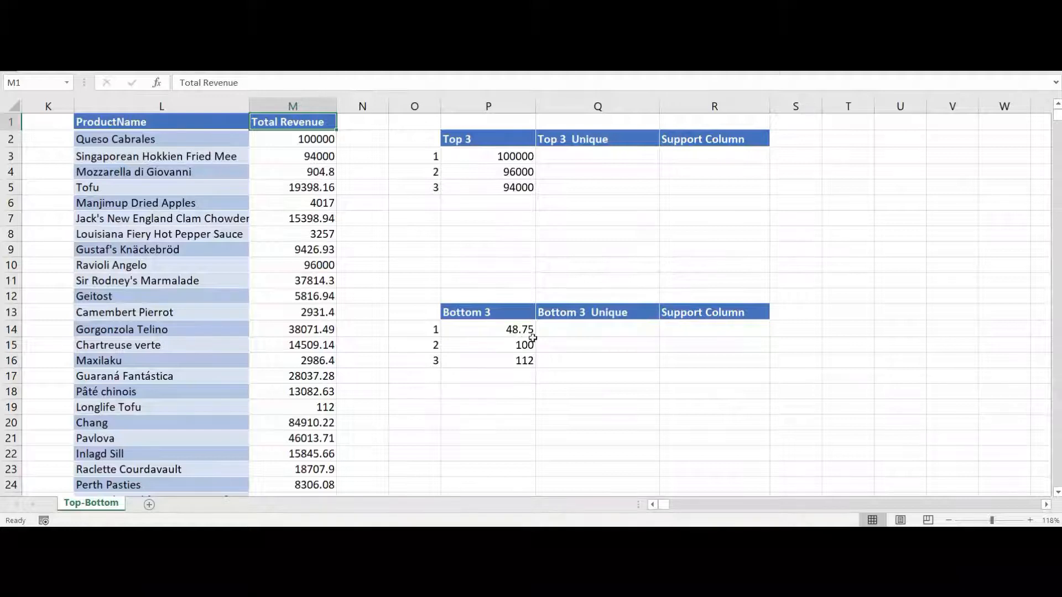
Overwrite the total revenue of Gustaf's Knäckebröd with 2 and of Ravioli Angelo with 6.
click(303, 250)
text(2)
key(Return)
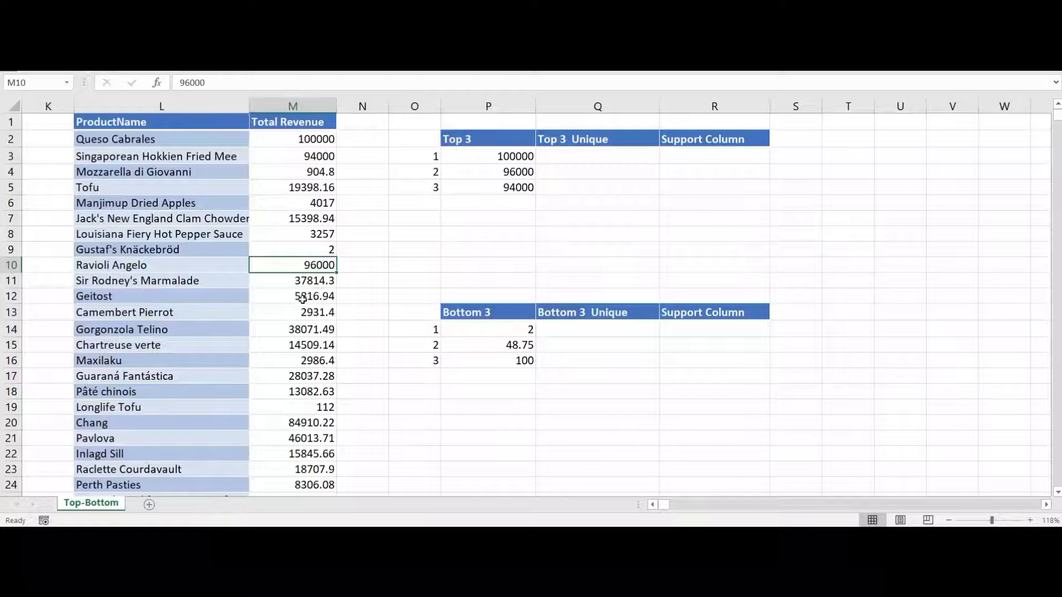
click(319, 265)
text(6)
key(Return)
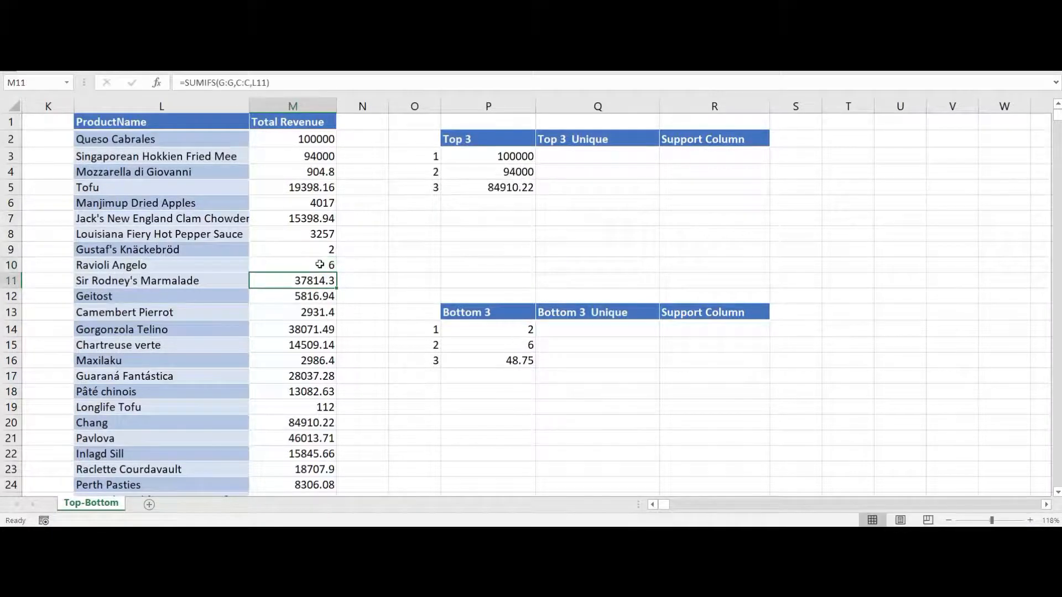
Overwrite the total revenue of Camembert Pierrot in M13 with 10.
key(Down)
key(Down)
text(10)
key(Return)
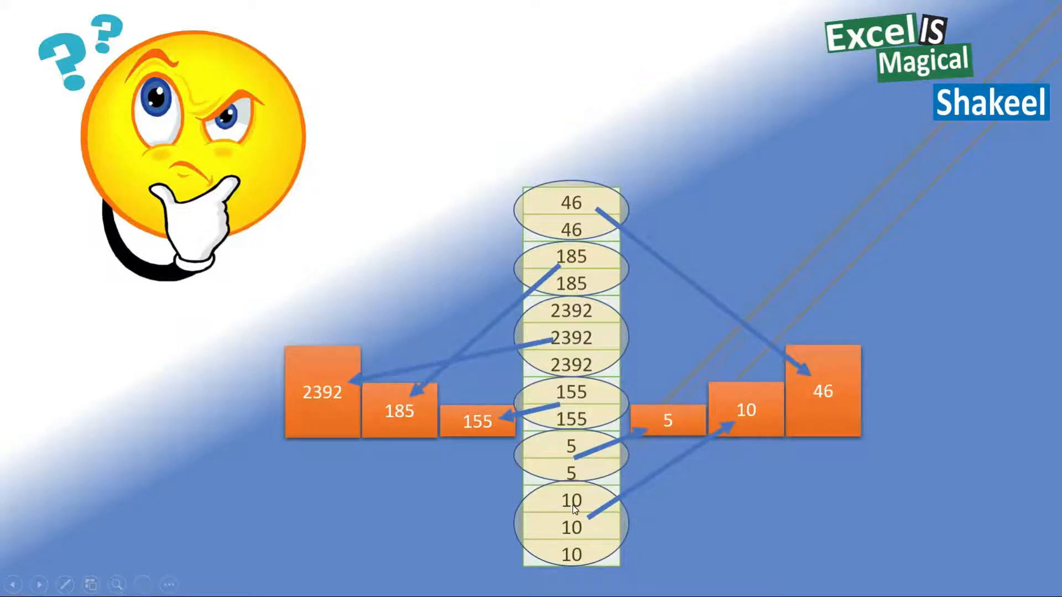
click(784, 281)
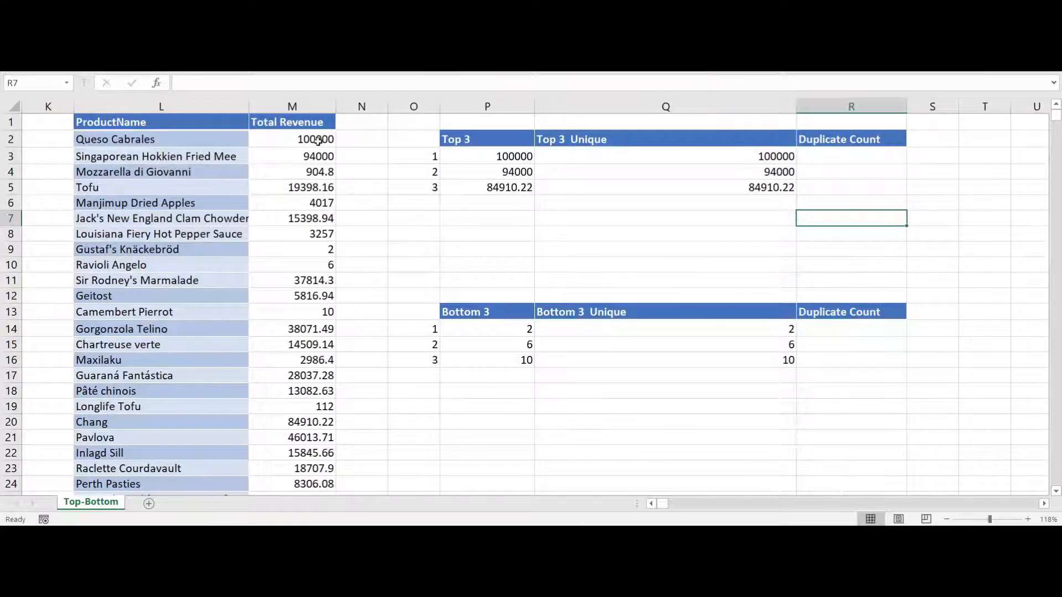
Try copying Queso Cabrales' total revenue of 100000 from M2 over Gustaf's Knäckebröd's value in M9.
click(318, 141)
key(ctrl+c)
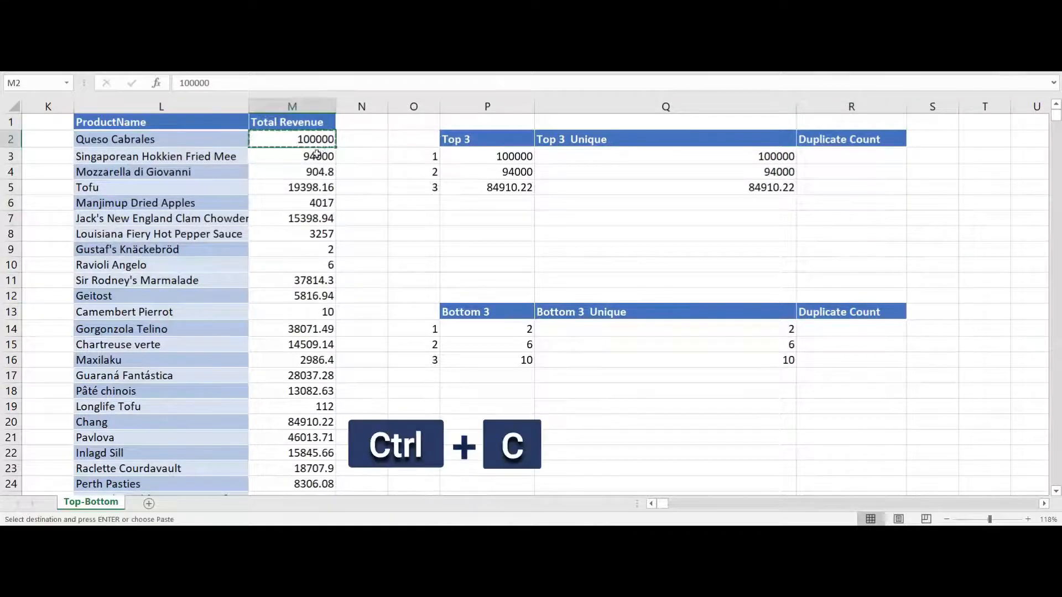
click(308, 249)
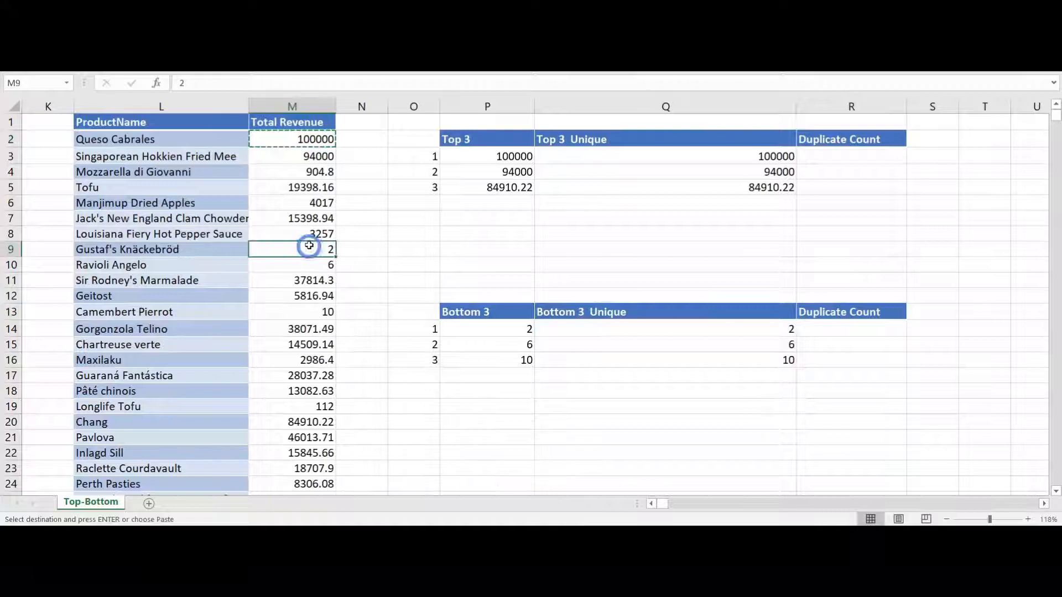
key(ctrl+v)
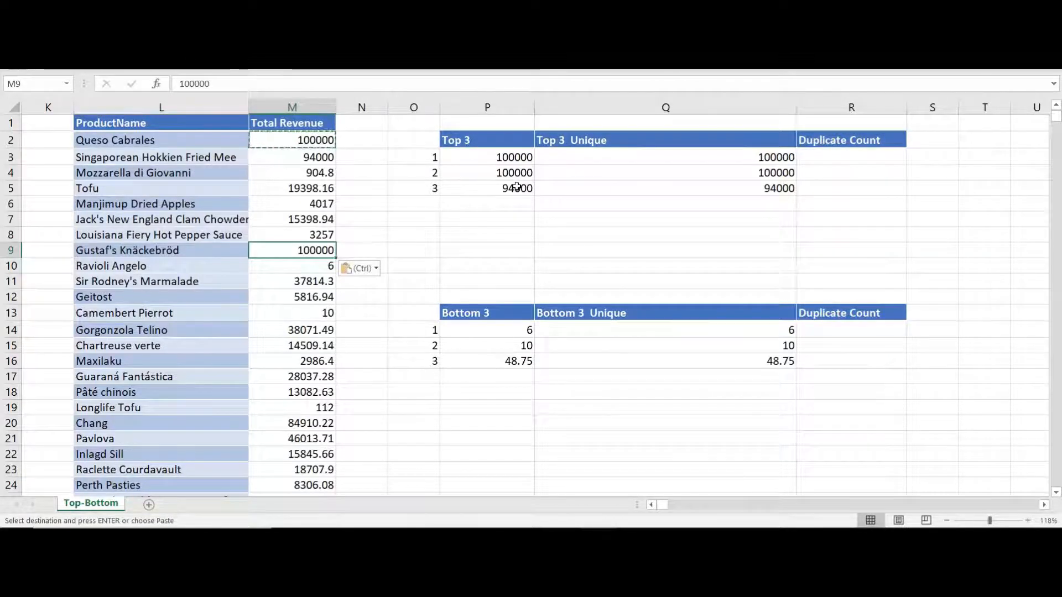
Examine the LARGE formulas in P3 and Q3:Q5, comparing the k argument used in each one.
click(675, 159)
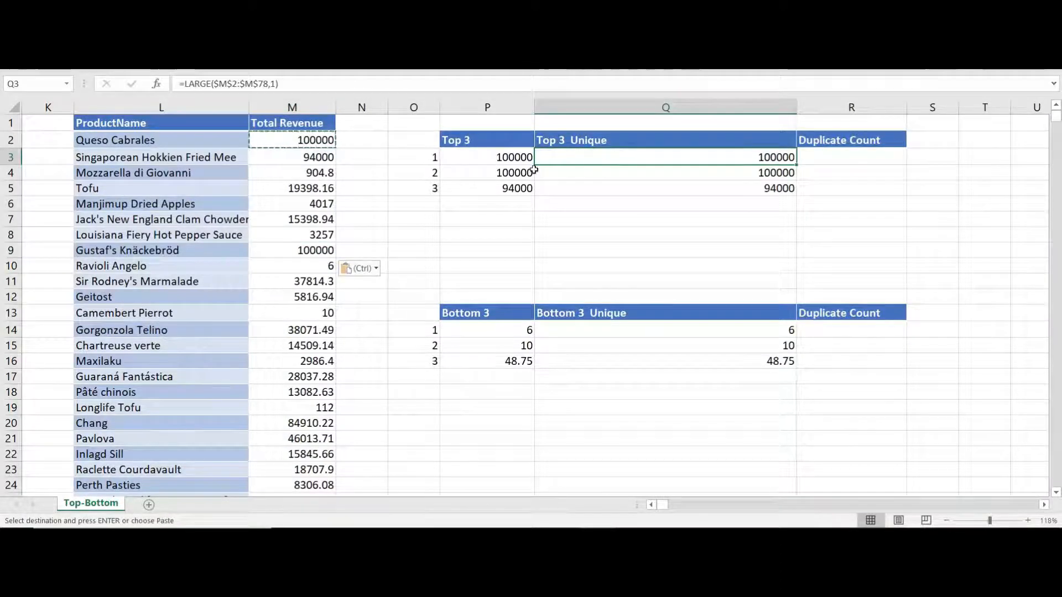
click(500, 158)
double_click(500, 157)
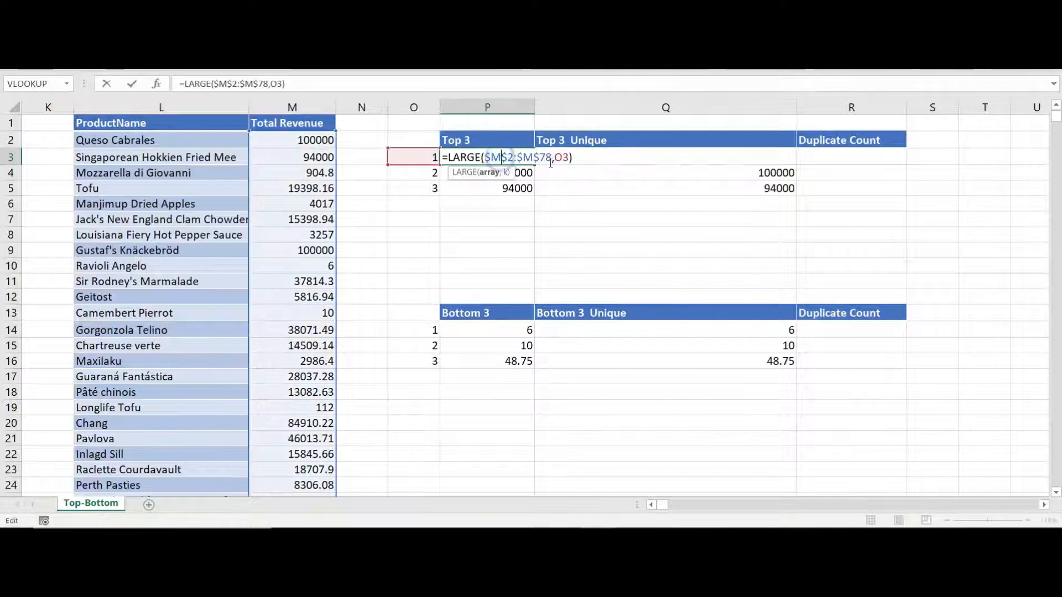
double_click(655, 157)
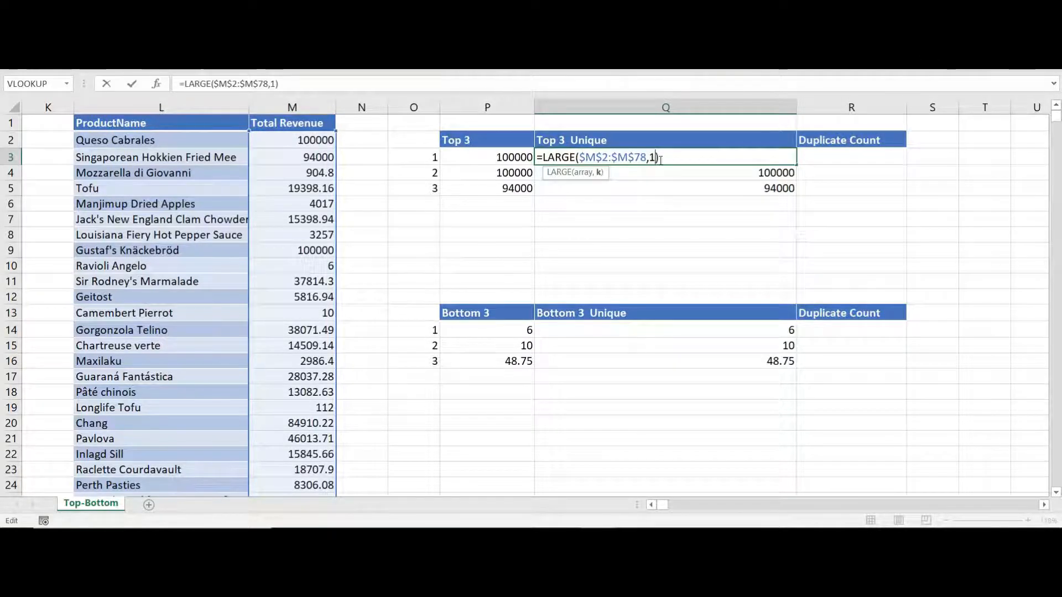
key(Return)
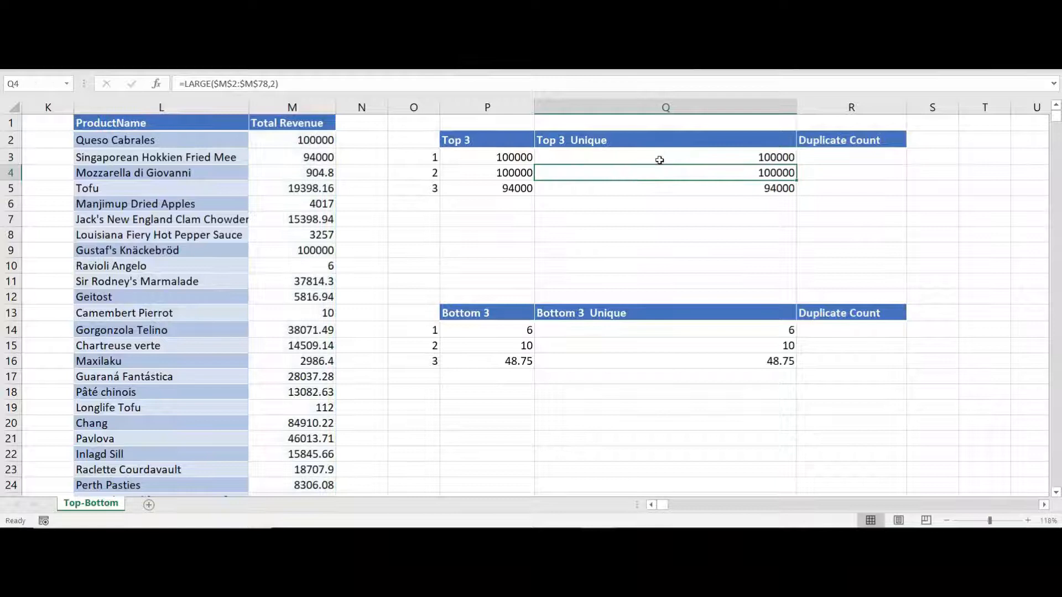
key(F2)
key(Left)
key(Left)
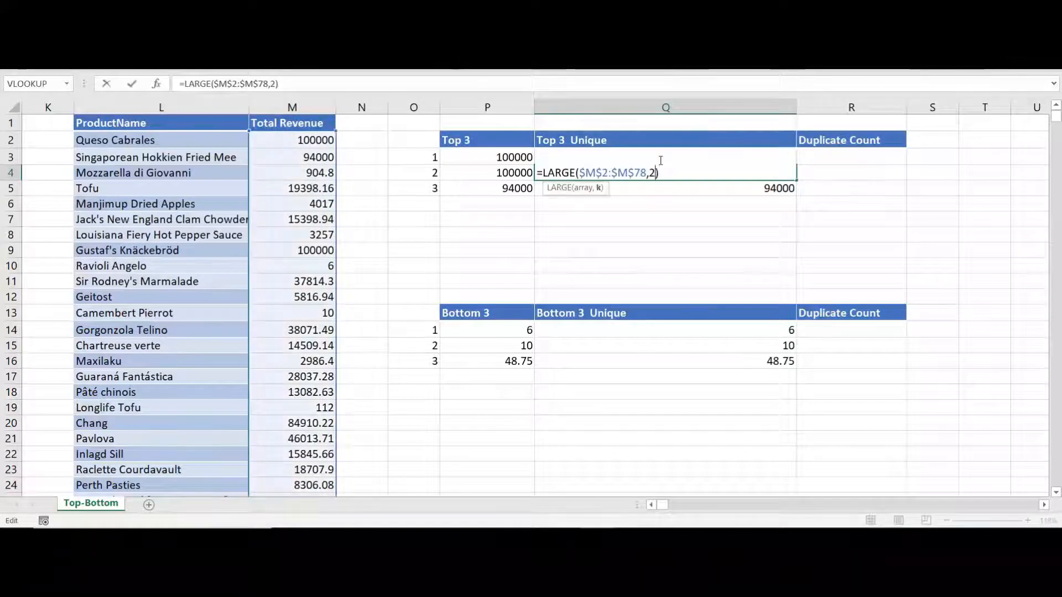
key(Return)
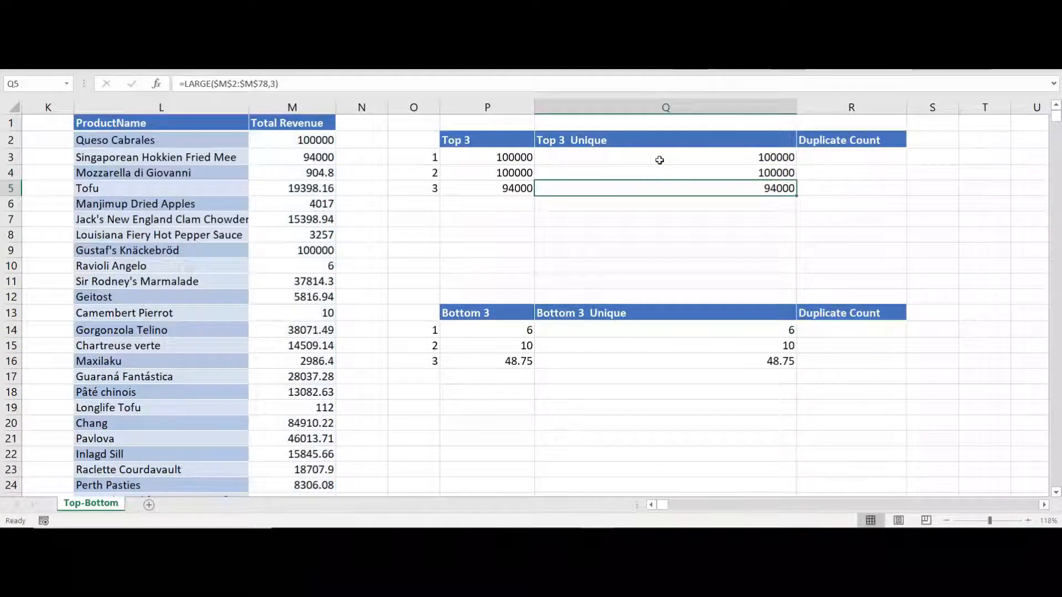
key(F2)
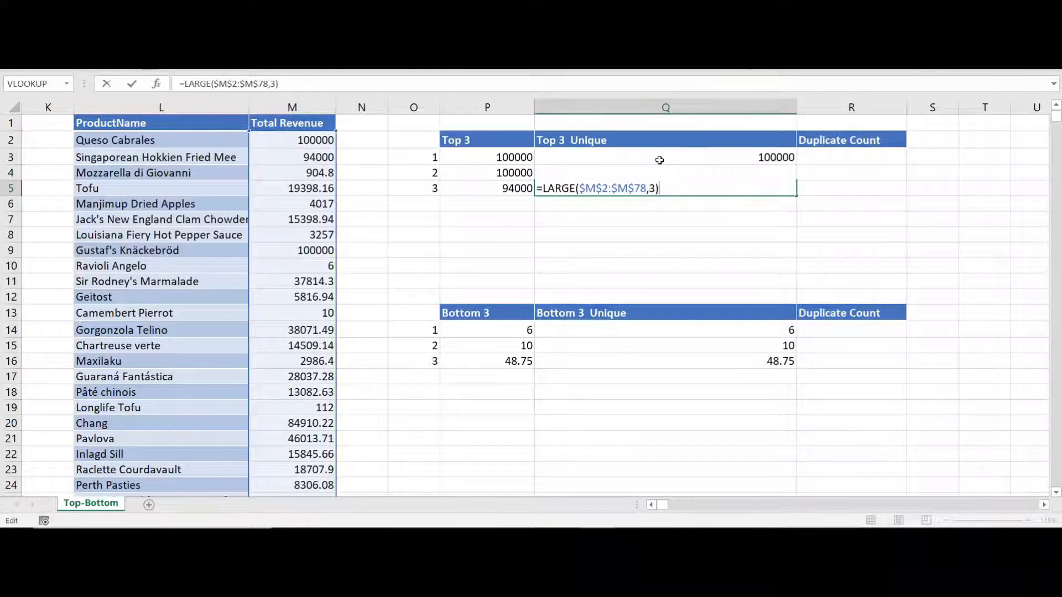
key(Escape)
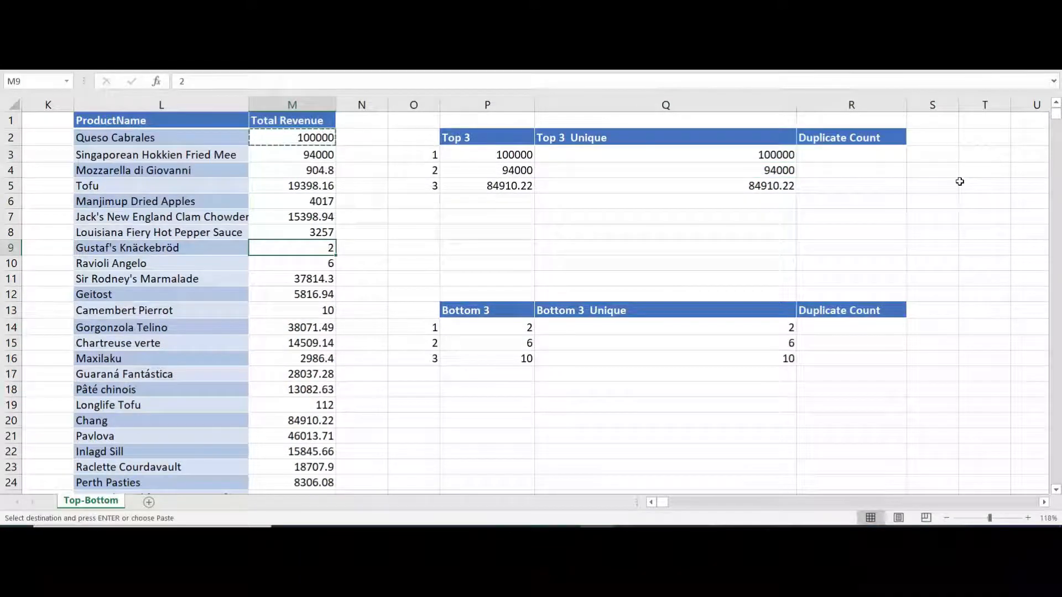
key(Escape)
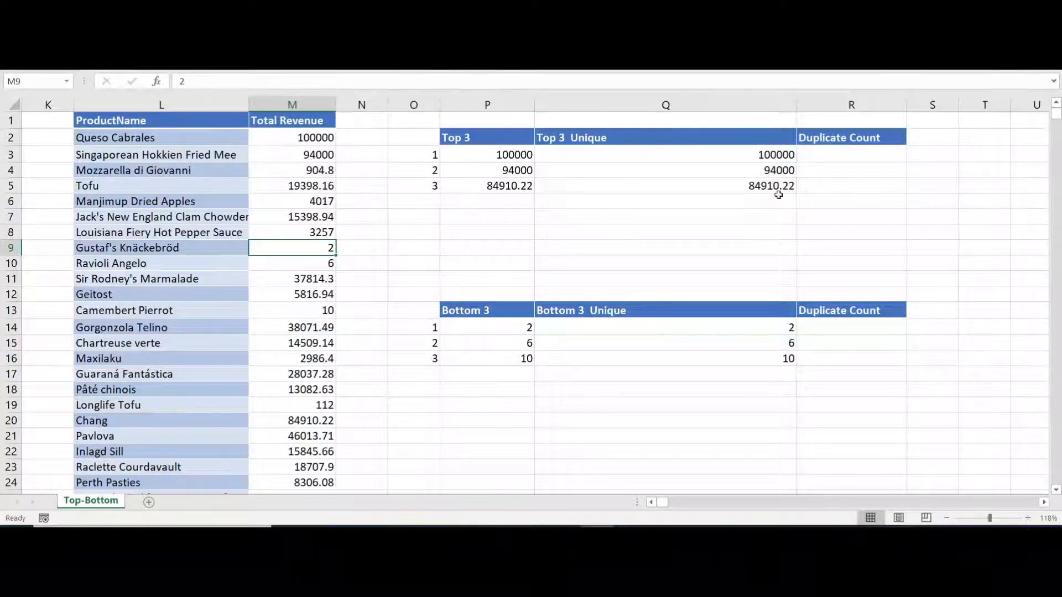
Enter 1 as the Duplicate Count for each of the three Top 3 Unique rows in R3:R5.
click(842, 152)
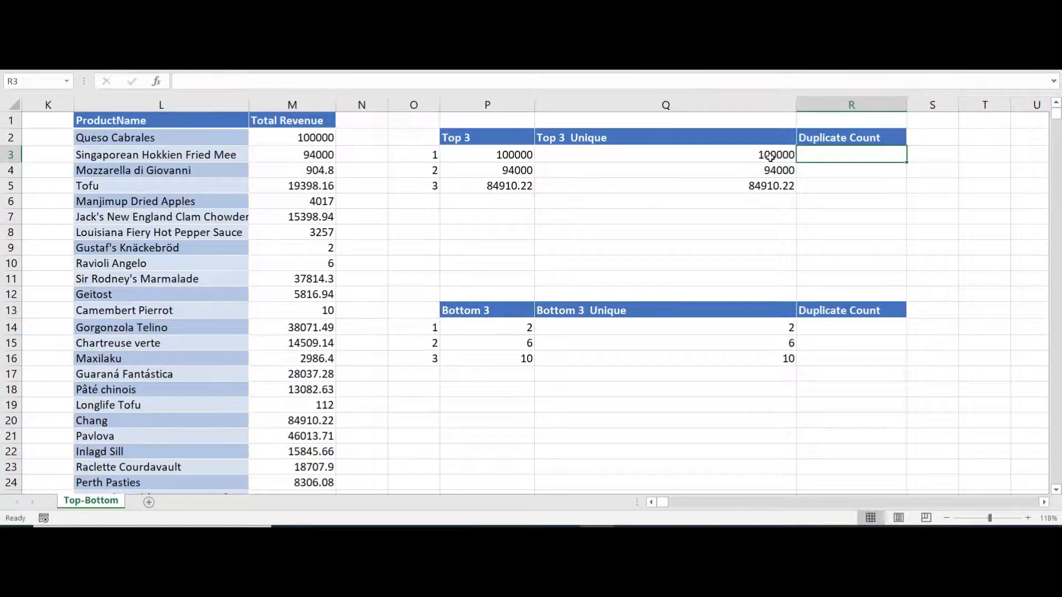
text(1)
key(Return)
text(1)
key(Return)
text(1)
key(Return)
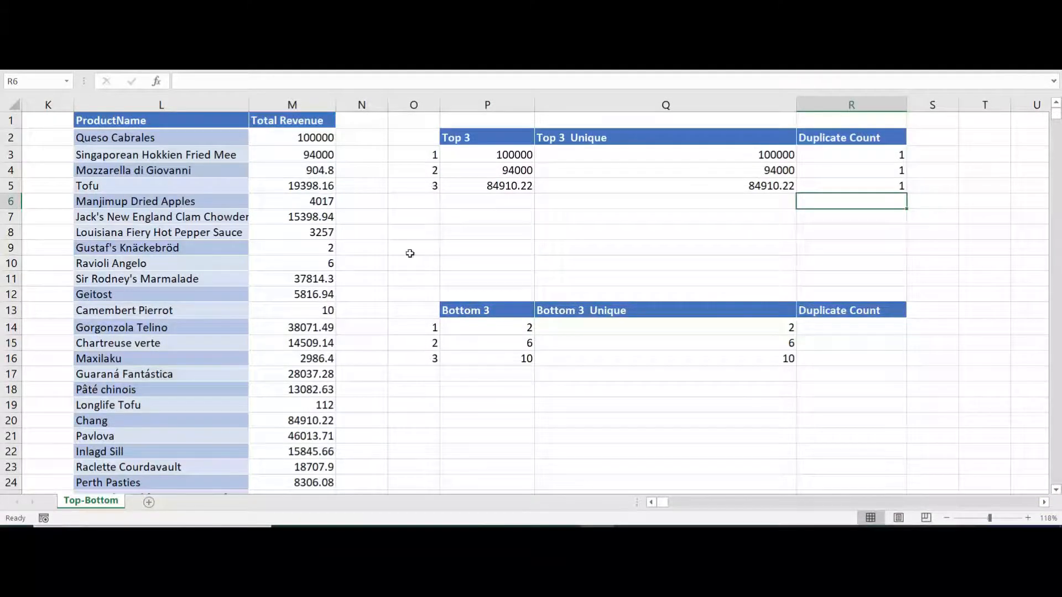
Copy the 100000 revenue from M2 over Tofu's value in M5 and set the Duplicate Count in R3 to 2.
click(287, 138)
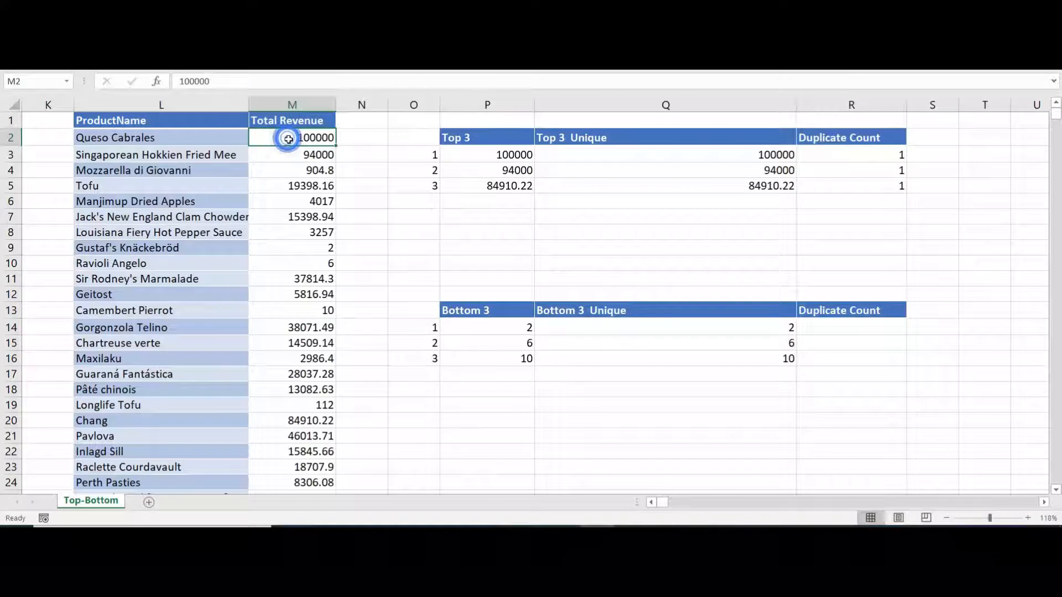
key(ctrl+c)
key(Down)
key(Down)
key(Down)
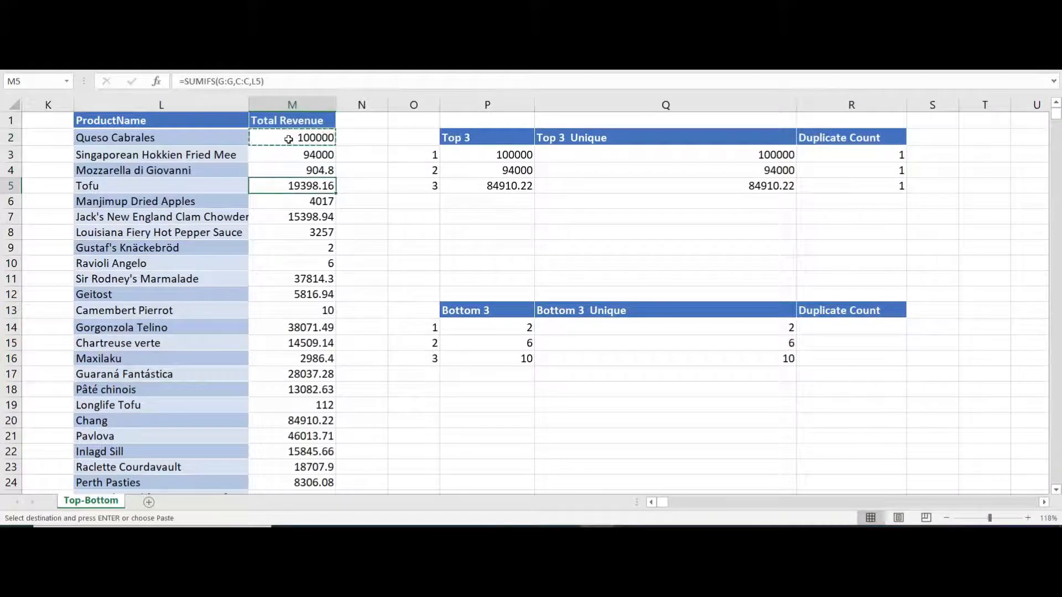
key(Return)
click(858, 152)
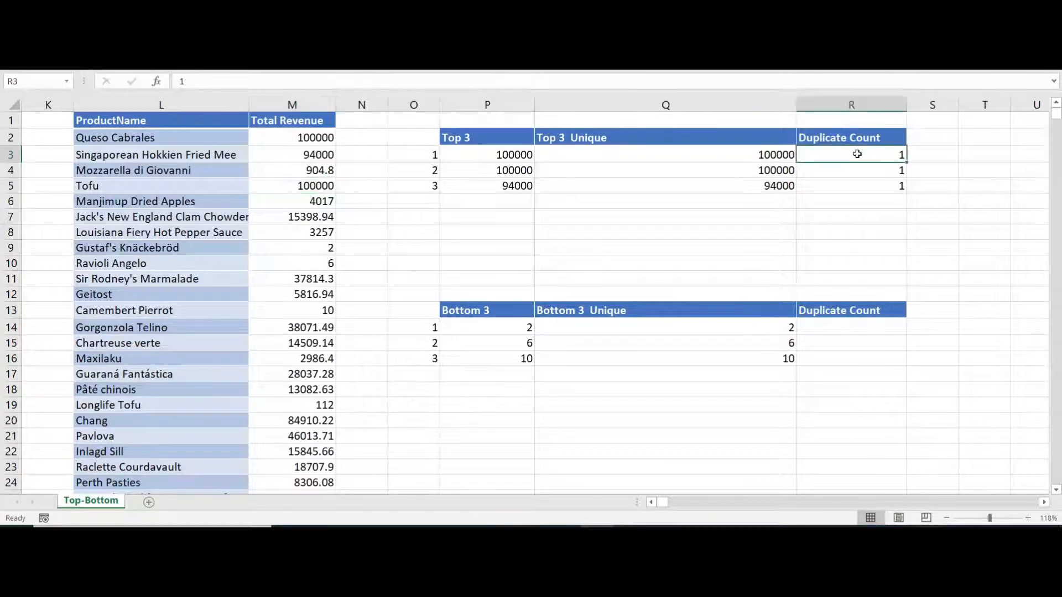
Replace the k argument of the LARGE formula in Q4 with R3+1.
click(777, 166)
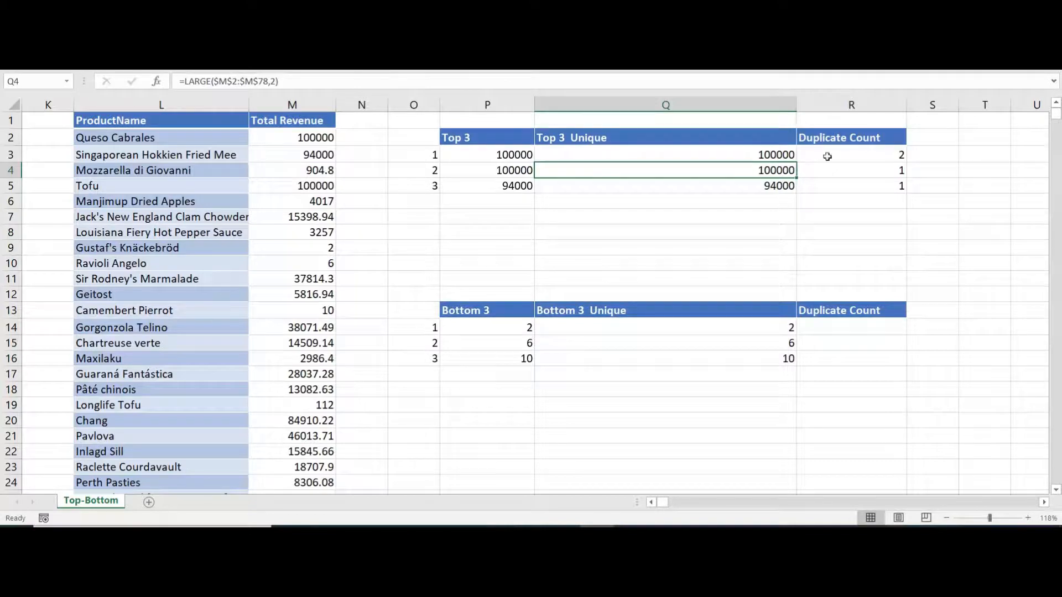
double_click(764, 165)
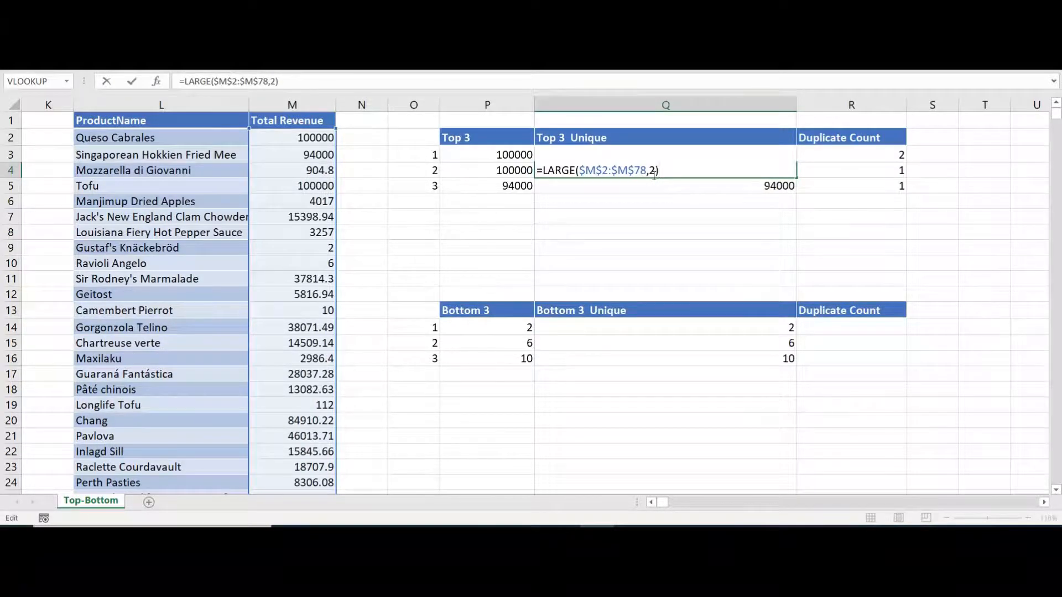
key(BackSpace)
key(Left)
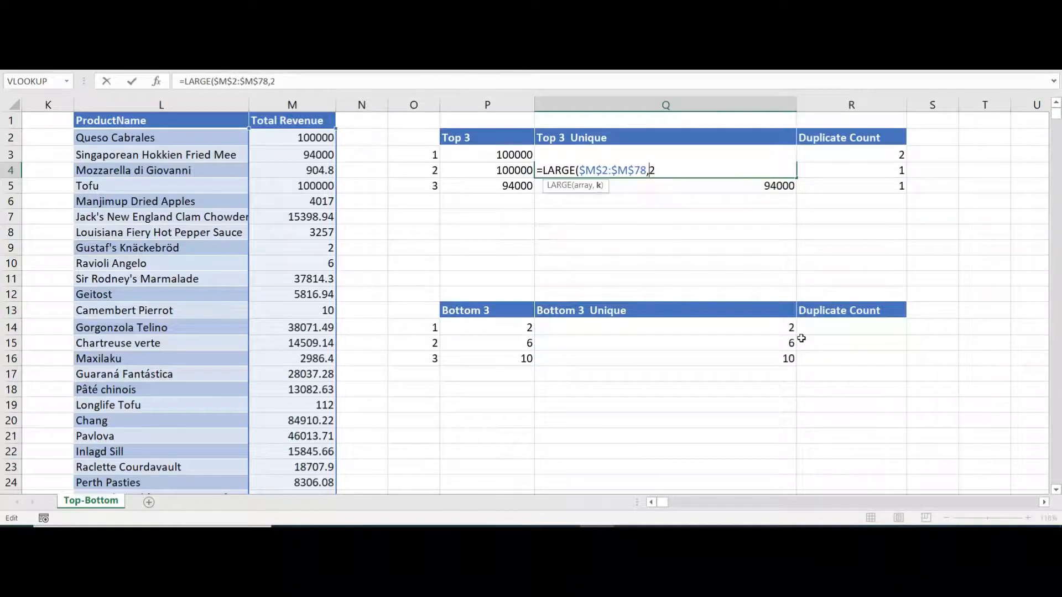
click(850, 157)
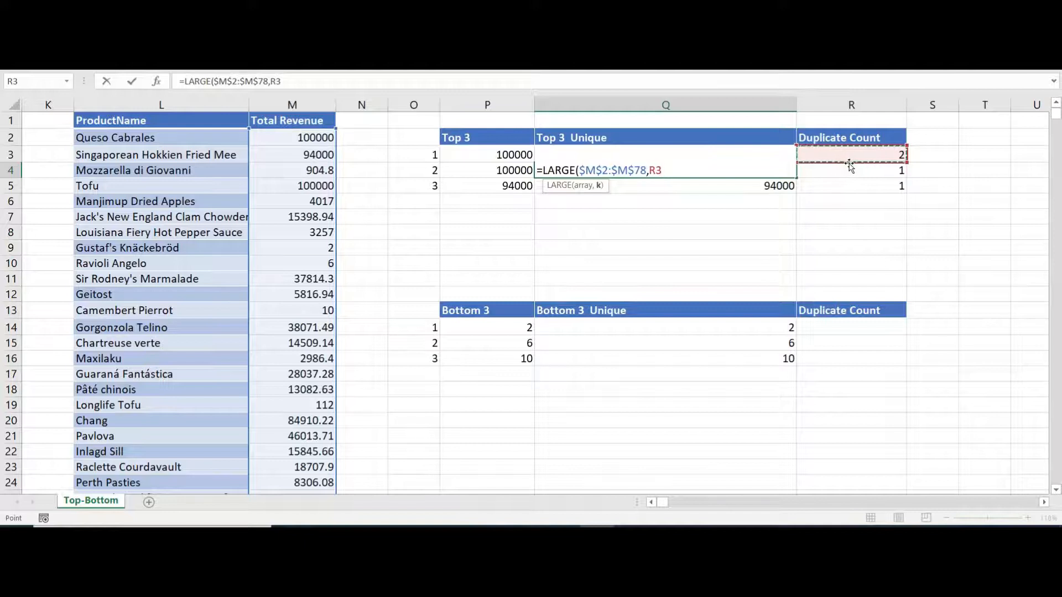
text(+1)
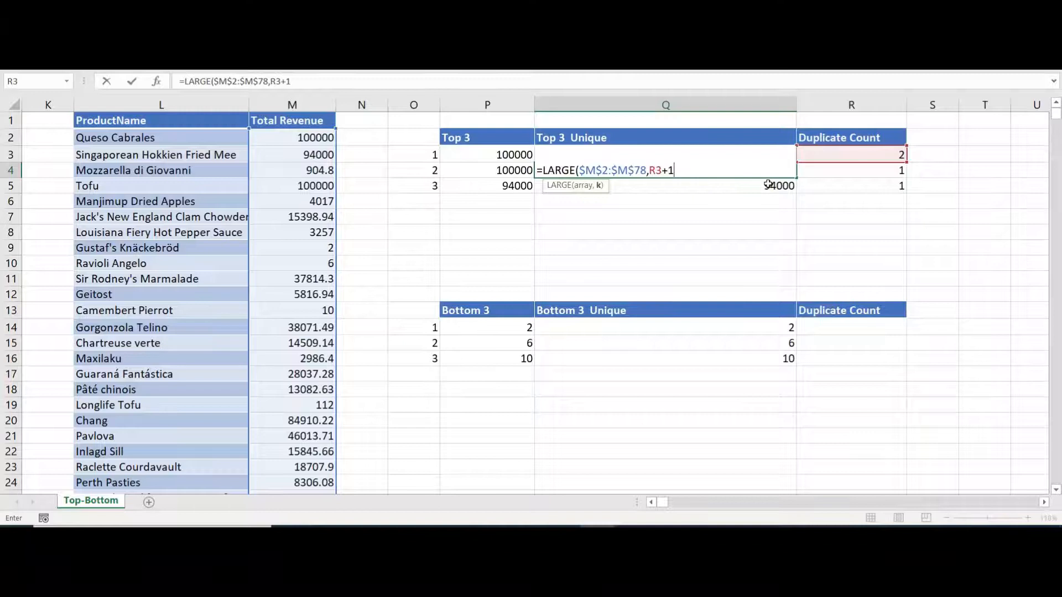
key(Return)
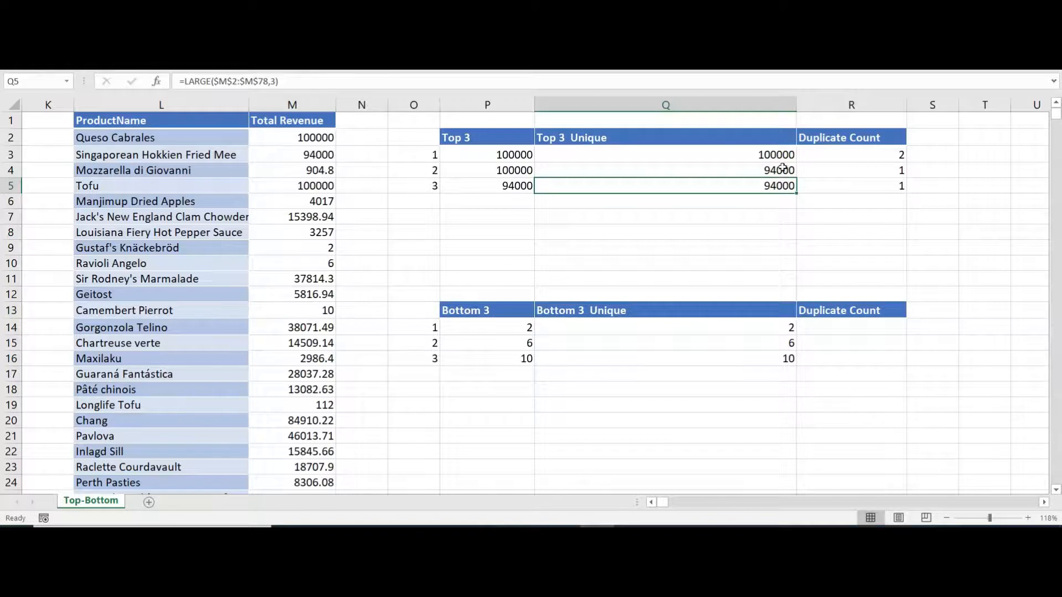
click(770, 154)
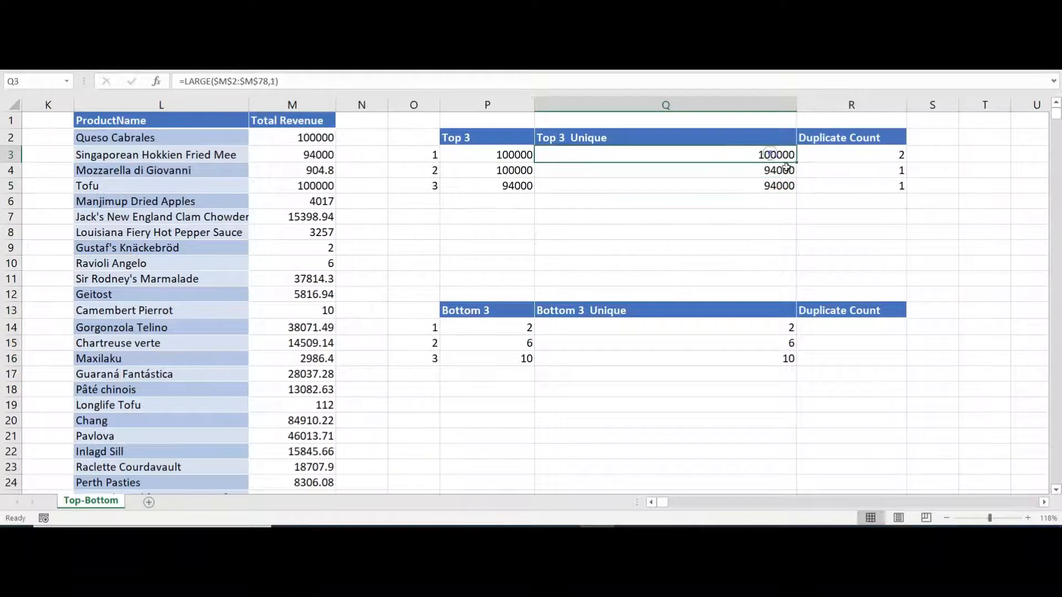
Copy the 100000 revenue from M2 over Louisiana Fiery Hot Pepper Sauce's total revenue in M8.
click(310, 141)
key(ctrl+c)
key(Down)
key(Down)
key(Down)
key(Down)
key(Down)
key(Down)
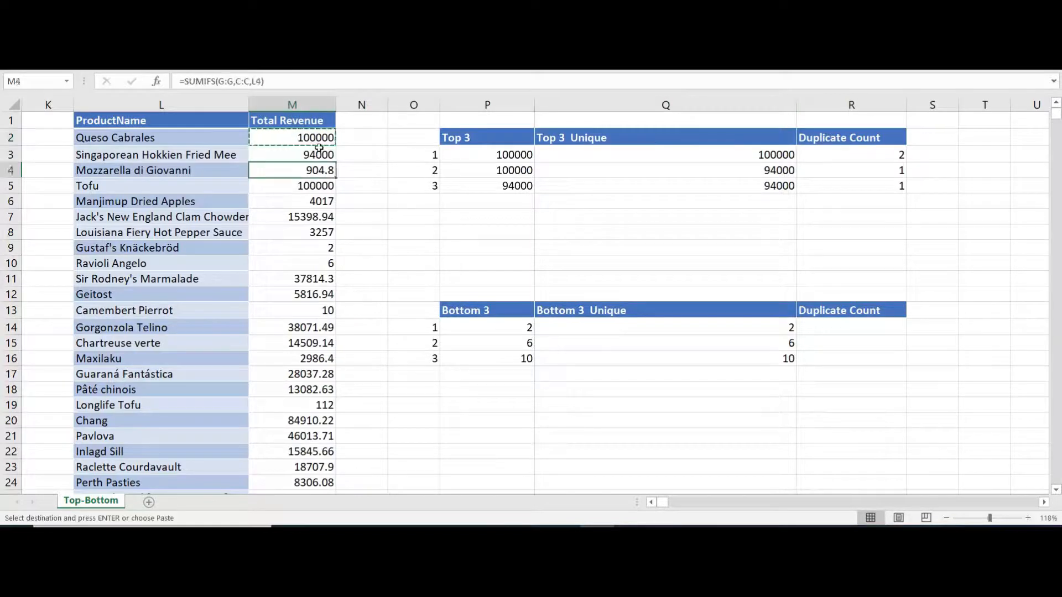
key(Return)
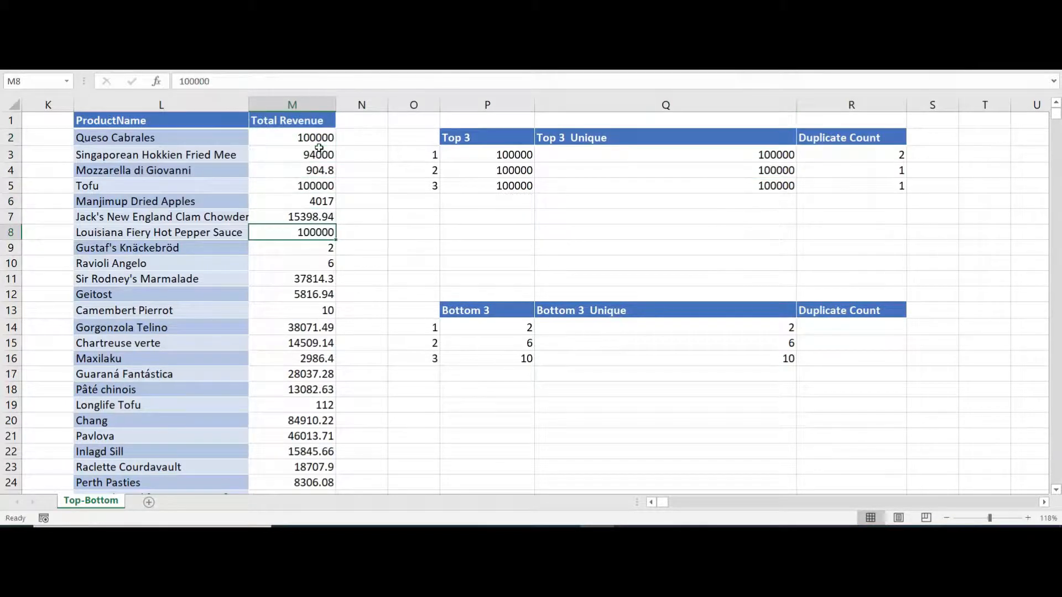
Set the Duplicate Count in R3 to 3 and review the LARGE formula in Q4.
click(889, 159)
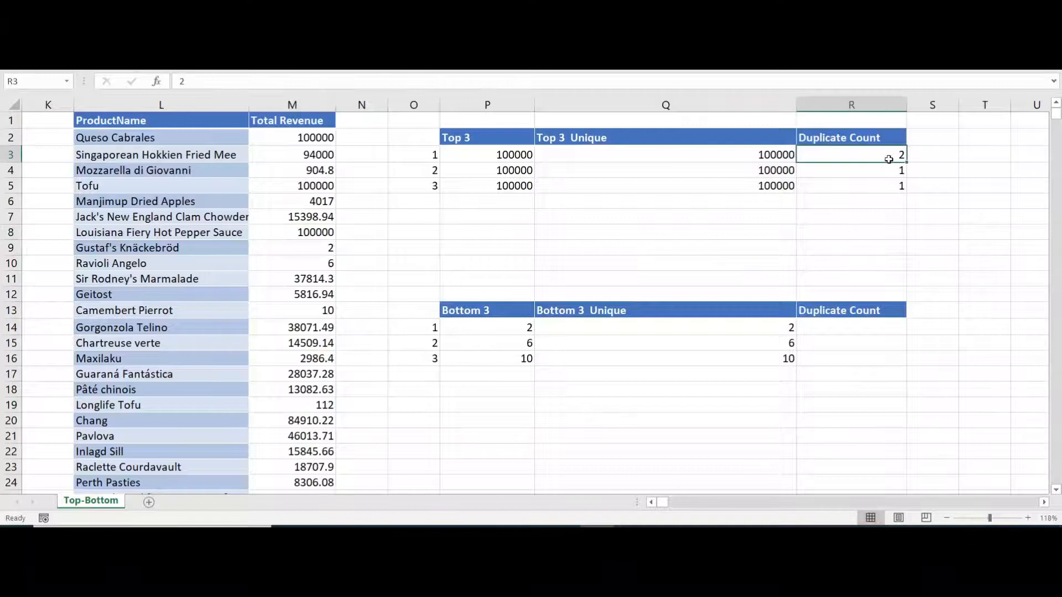
text(3)
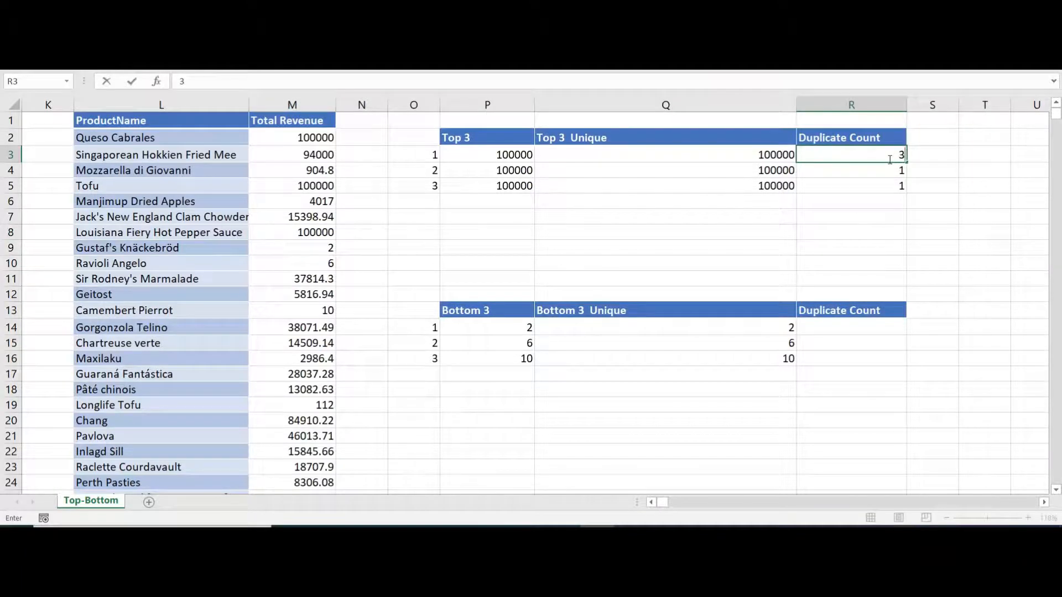
key(Return)
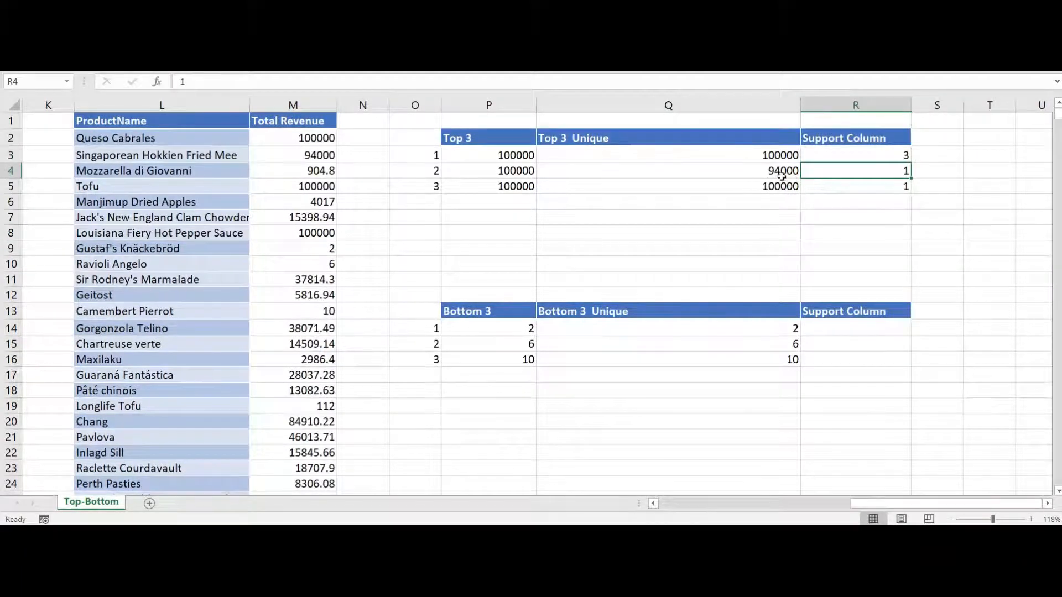
click(774, 175)
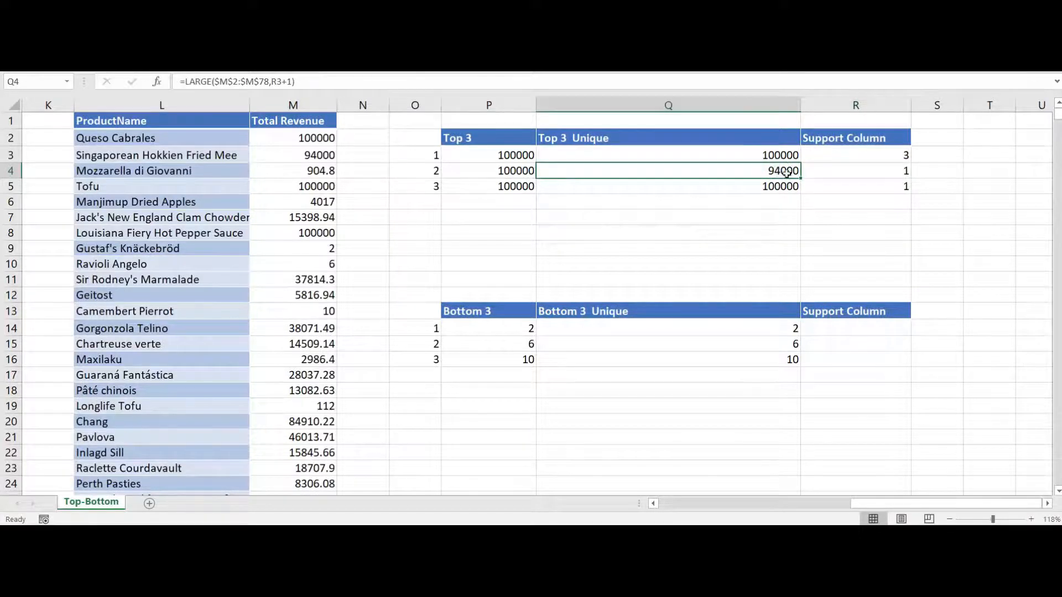
double_click(780, 180)
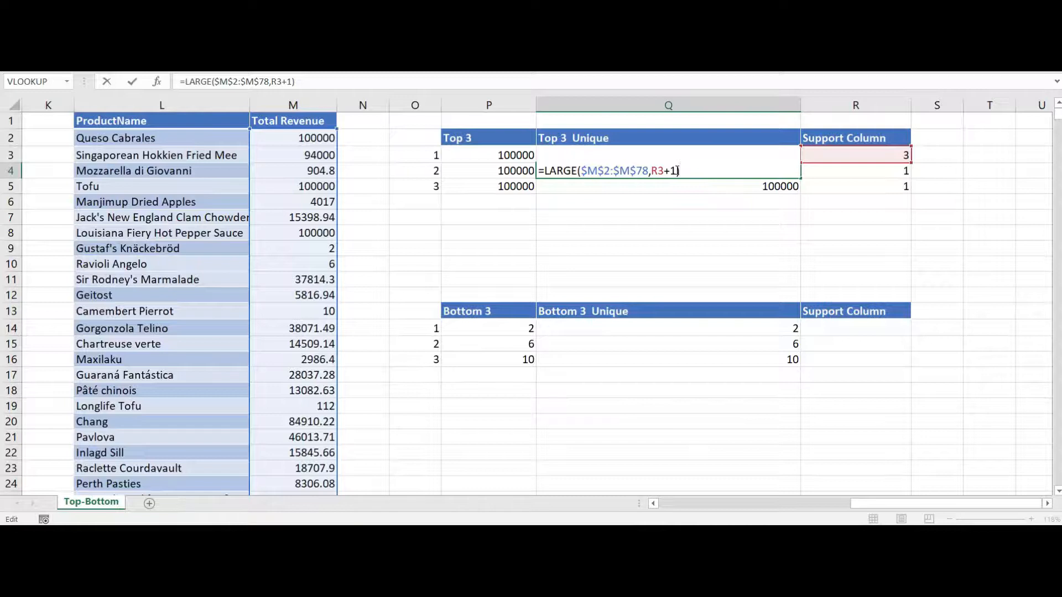
key(Return)
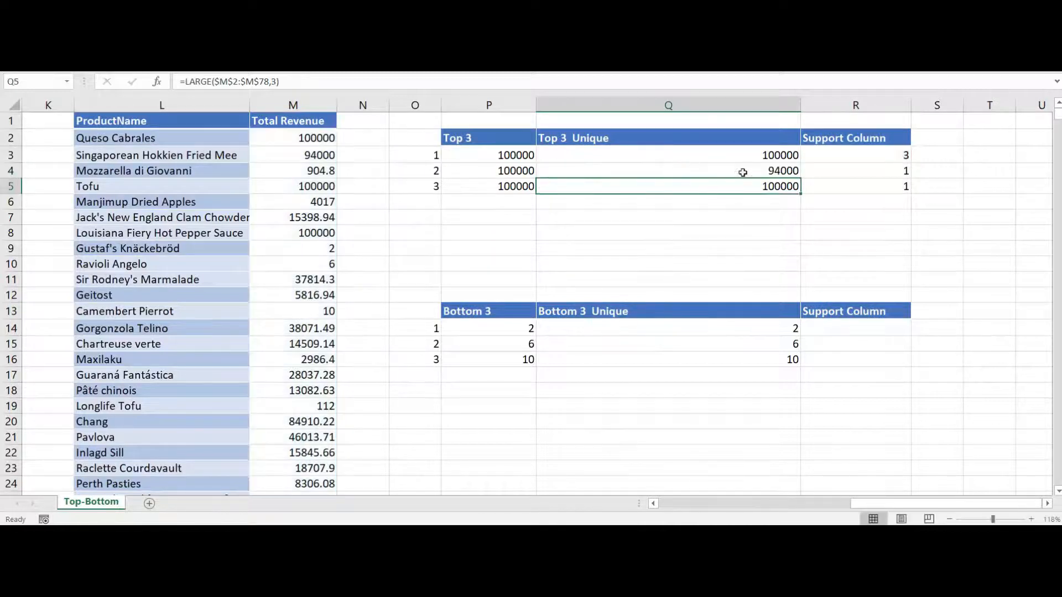
click(792, 169)
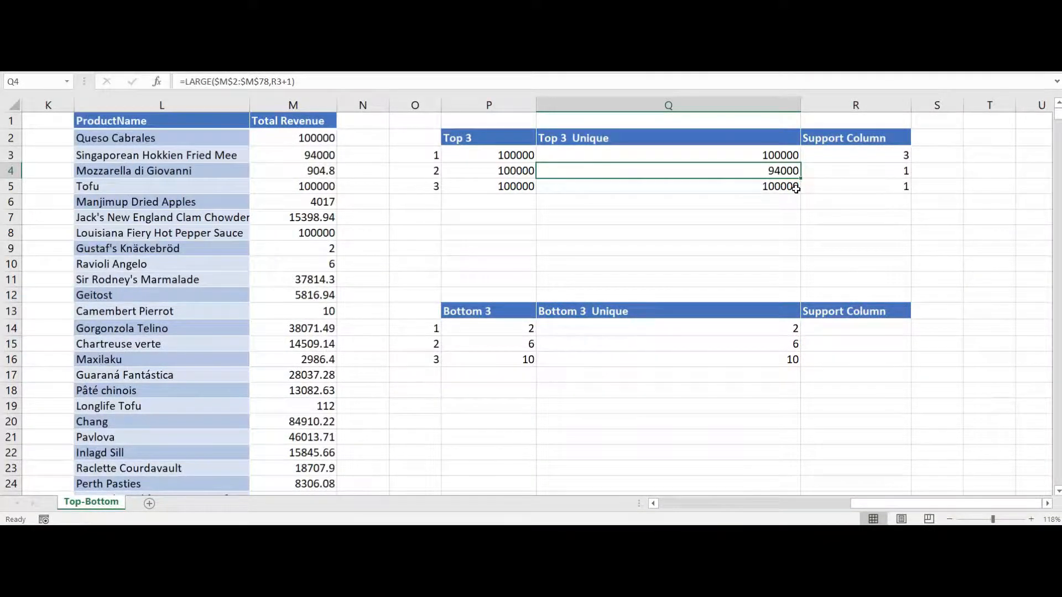
Replace the k argument of the LARGE formula in Q5 with 5.
click(767, 187)
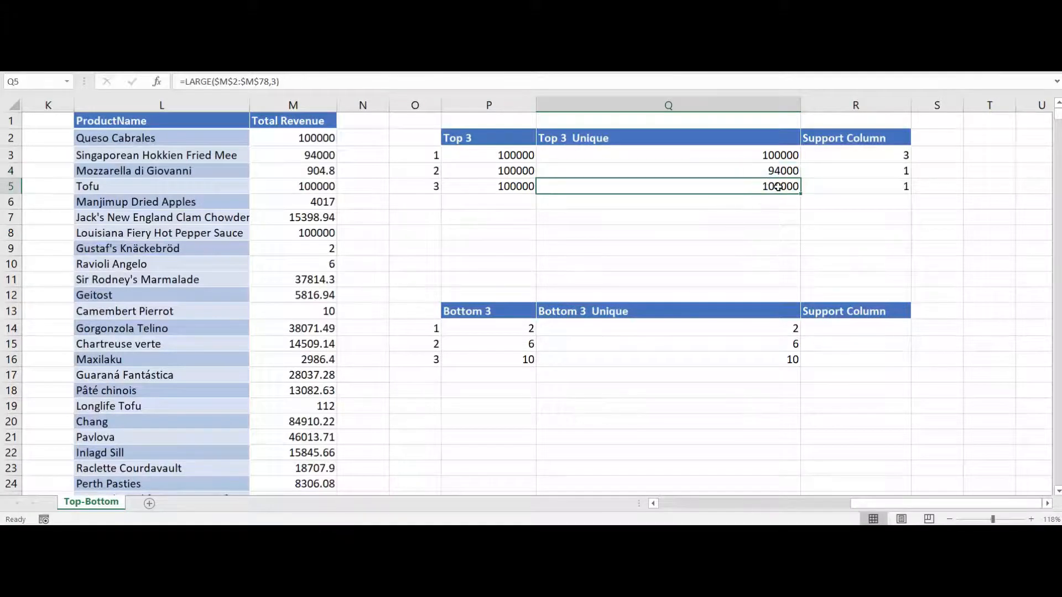
double_click(778, 187)
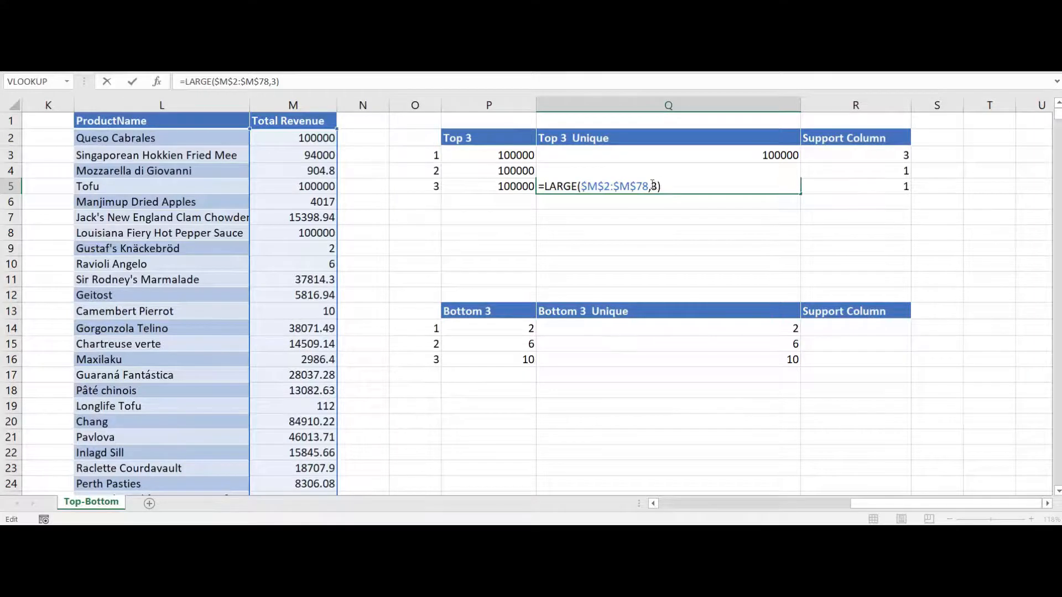
click(653, 186)
key(Delete)
key(Delete)
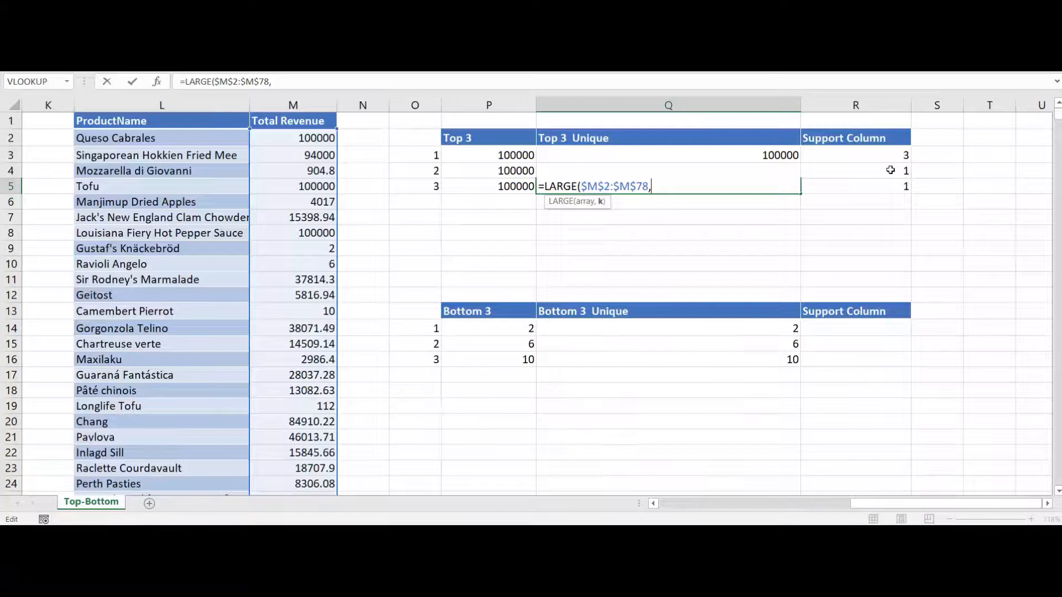
text(5)
key(Return)
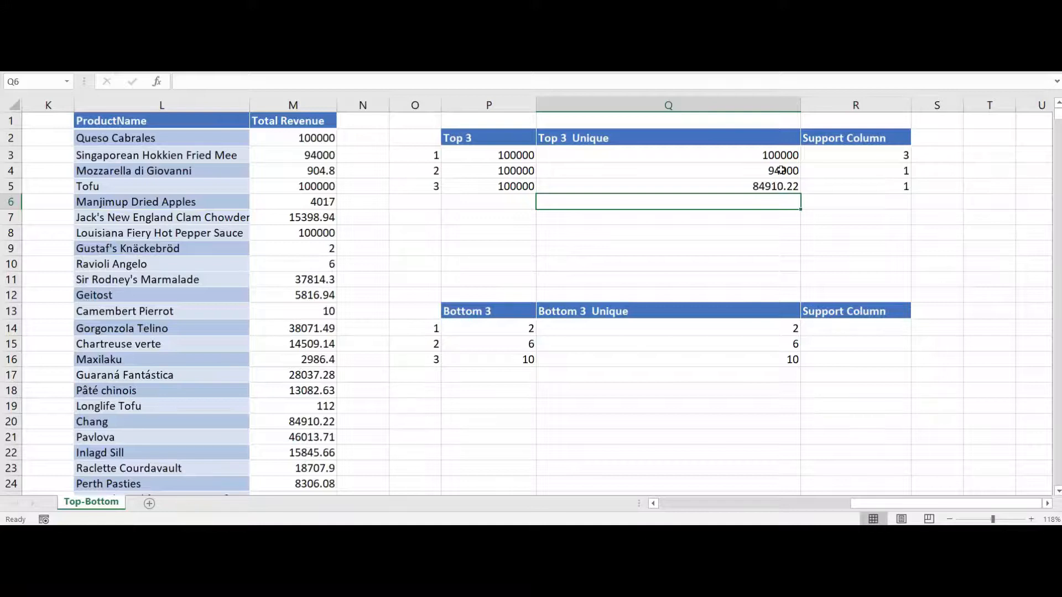
Replace the R3 reference in Q4's LARGE formula with SUM(R3:R3), keeping the +1 after it.
click(782, 169)
double_click(780, 169)
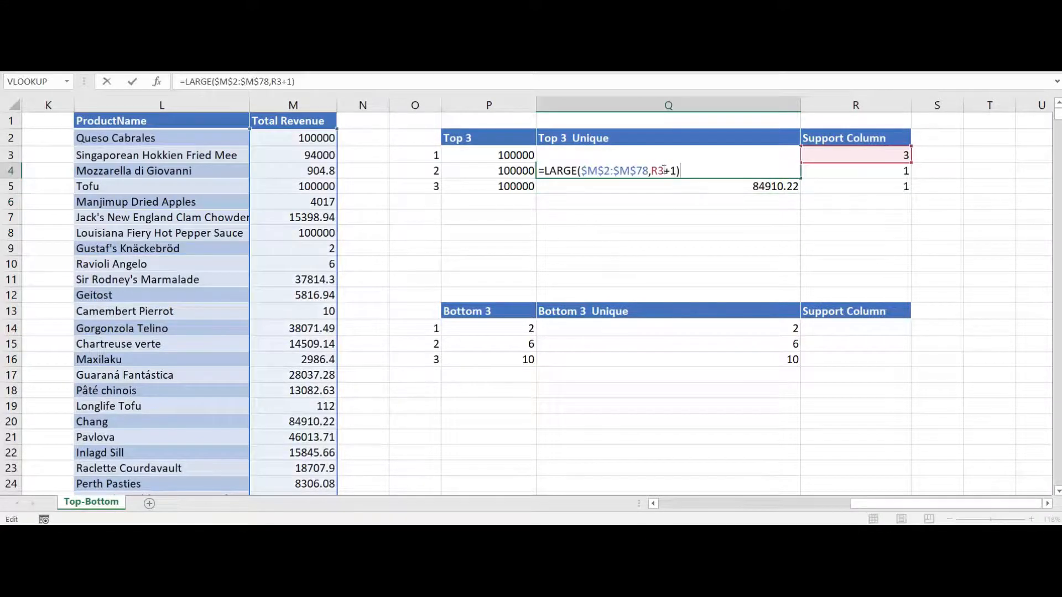
click(664, 170)
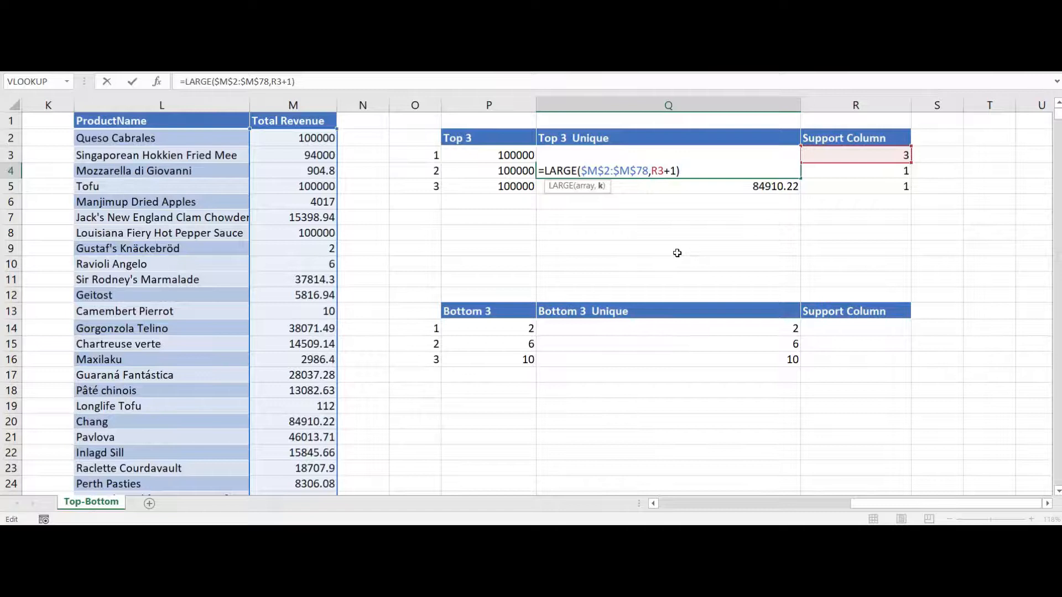
key(BackSpace)
key(BackSpace)
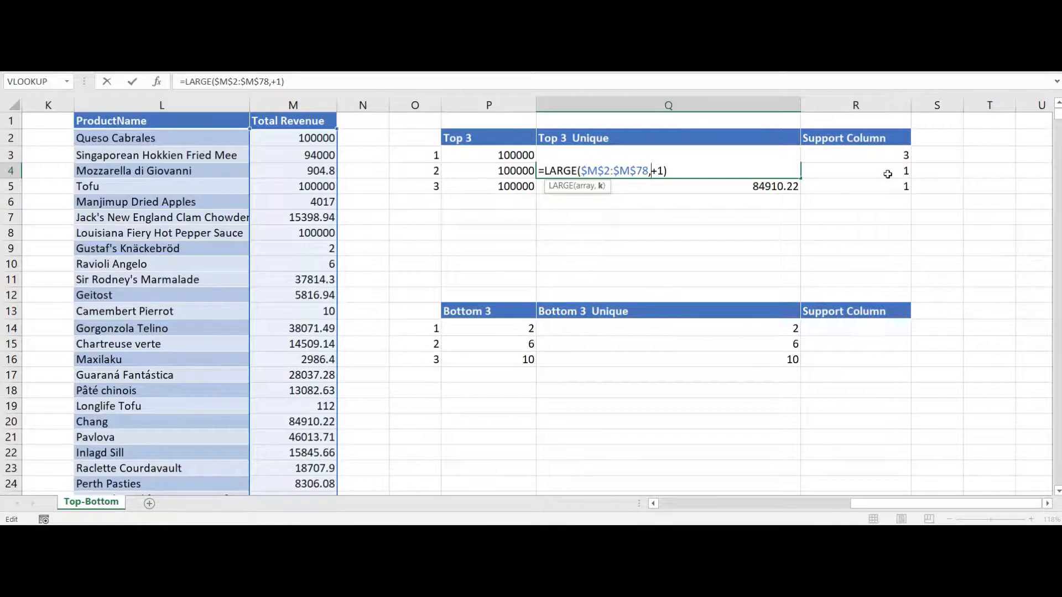
text(SUM()
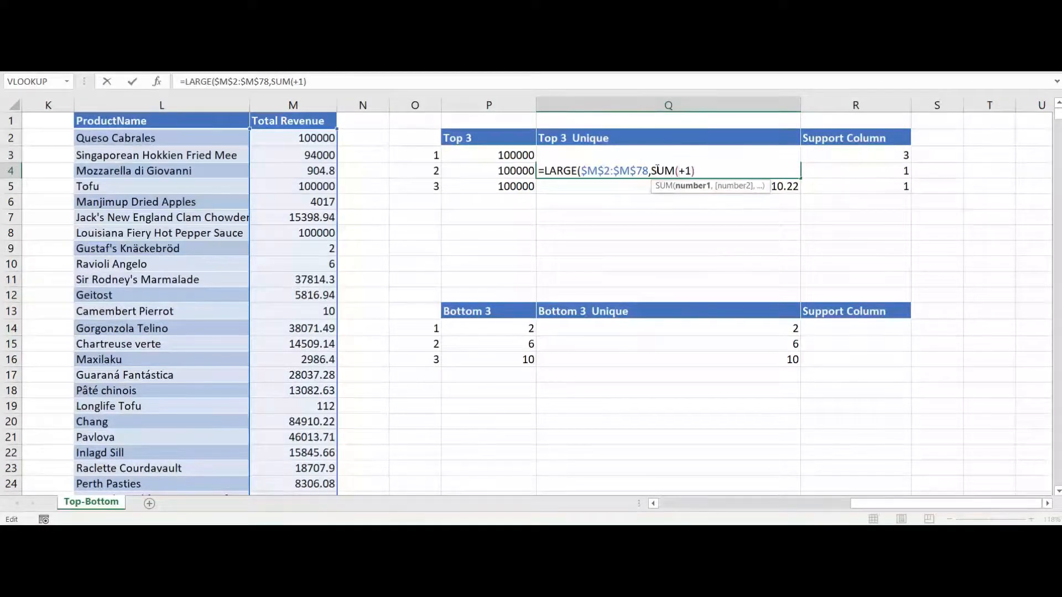
click(873, 154)
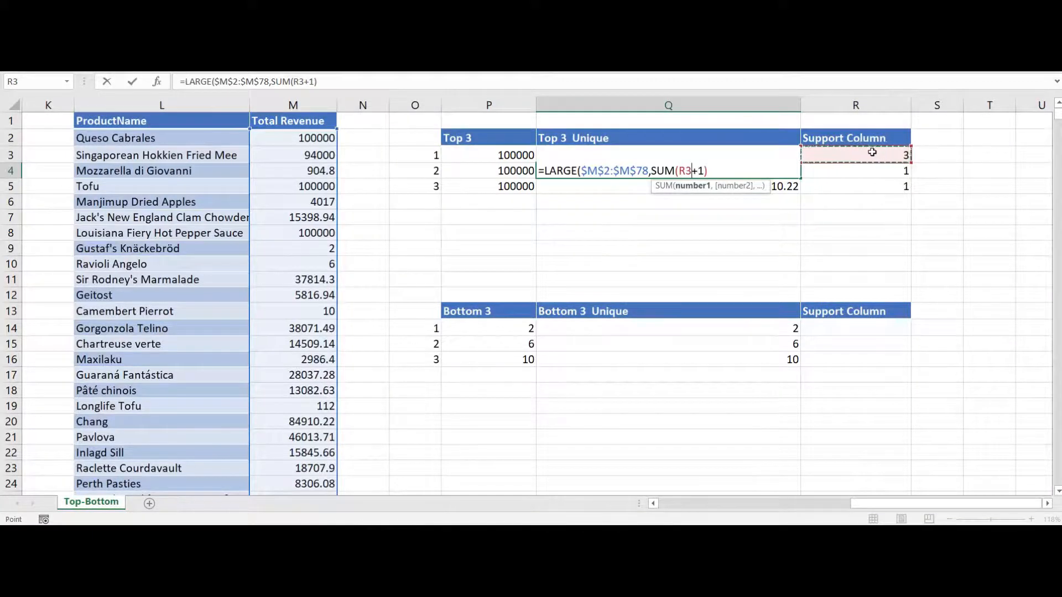
key(F8)
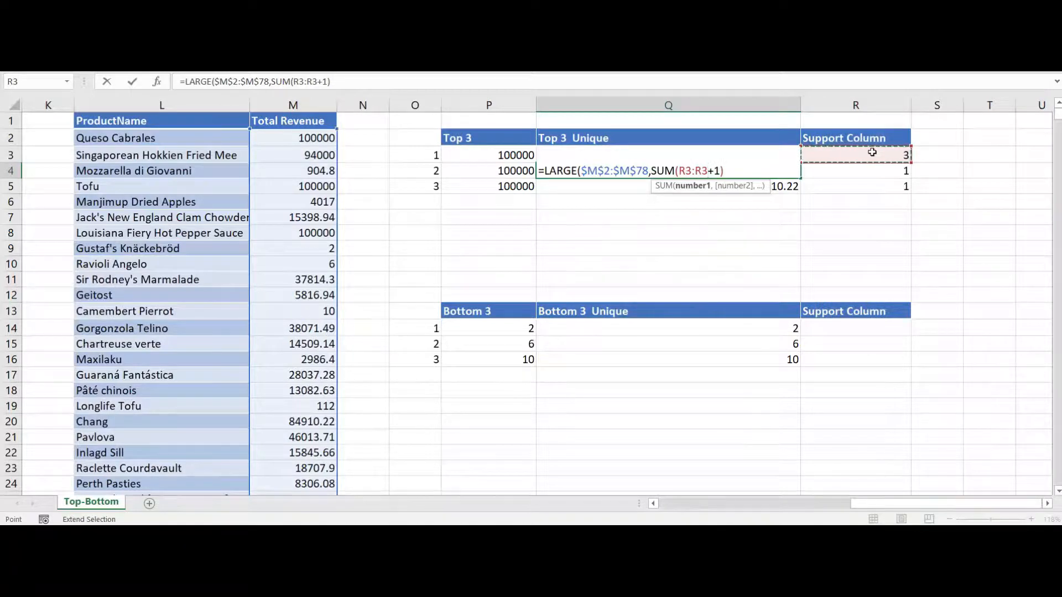
text())
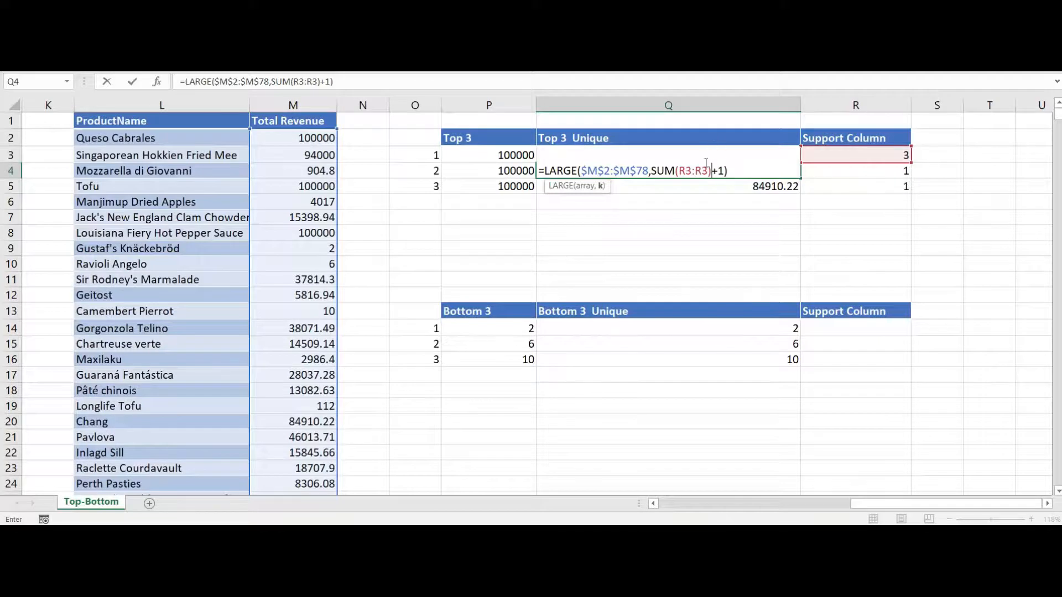
Make the first R3 reference in Q4's SUM absolute as $R$3 and fill the formula down to Q5.
click(685, 172)
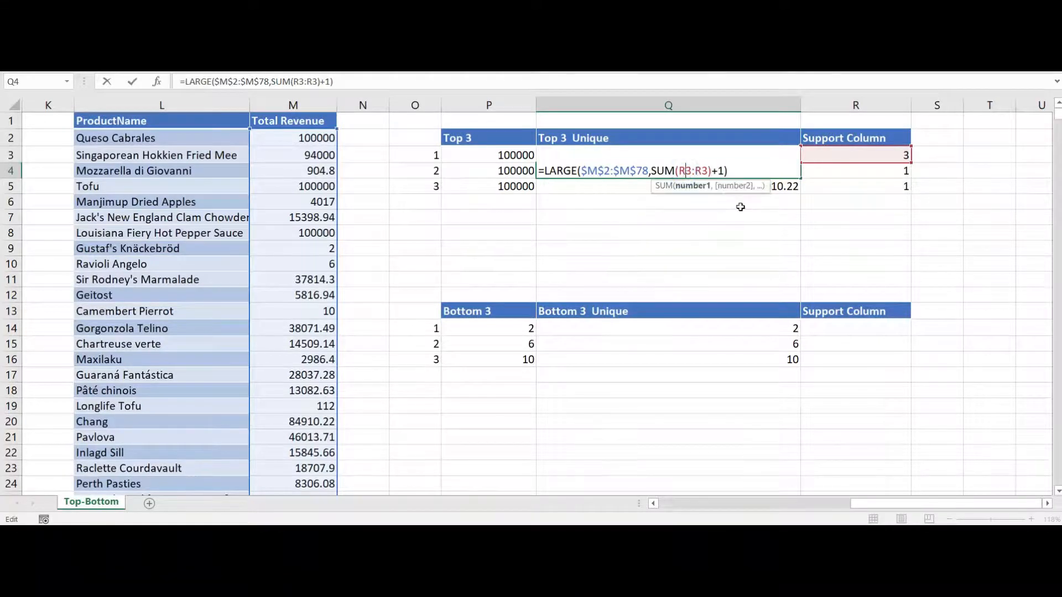
key(F4)
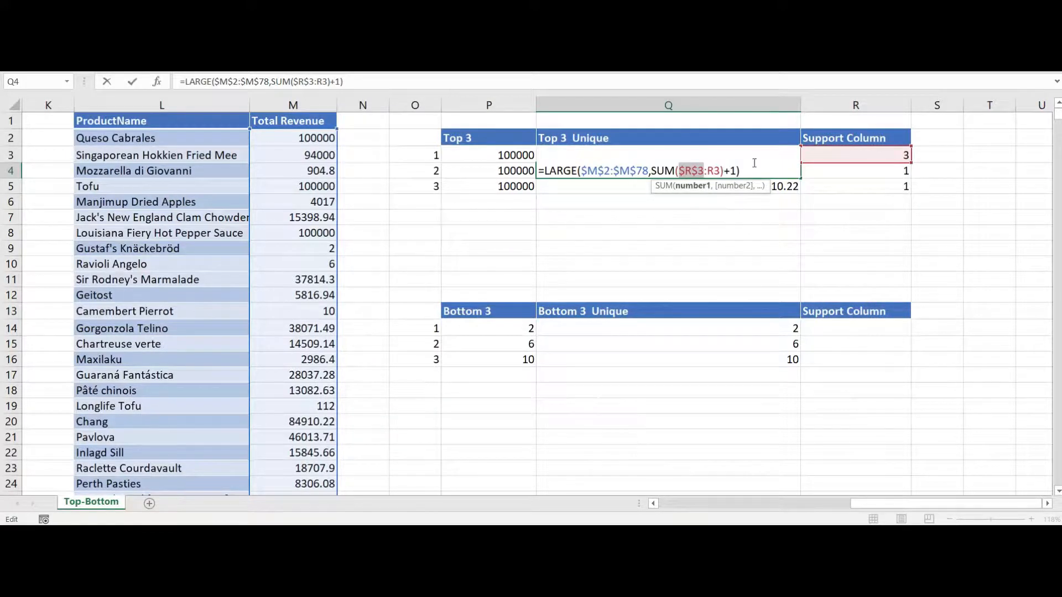
key(Return)
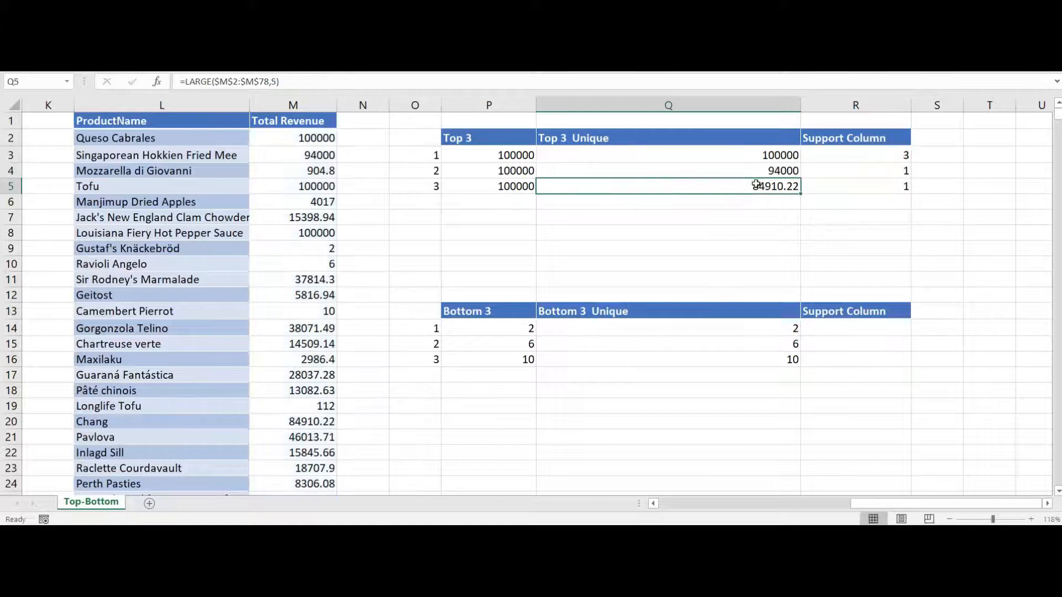
click(784, 173)
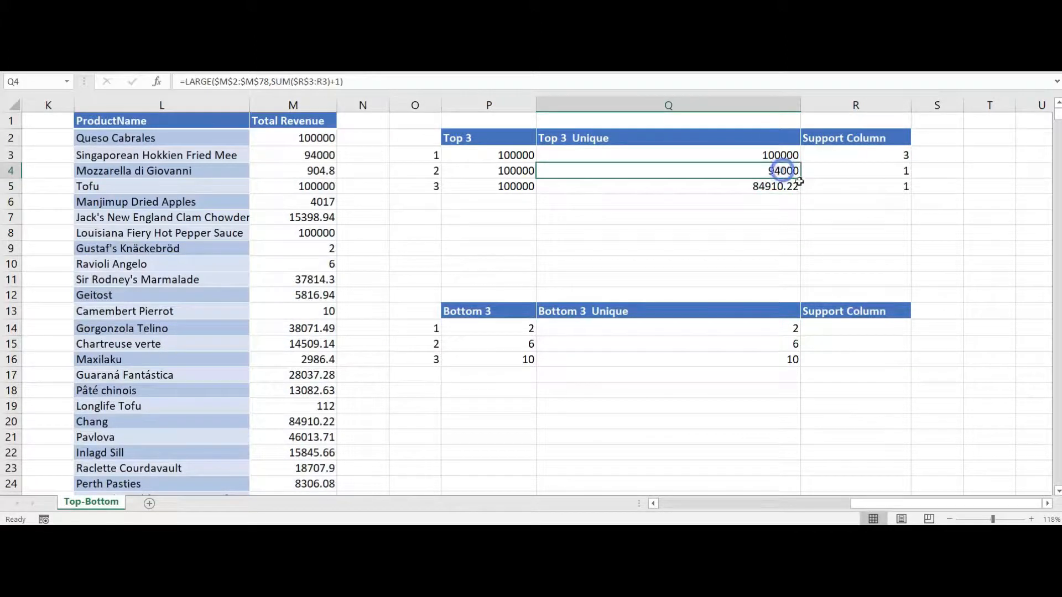
drag(802, 180, 799, 194)
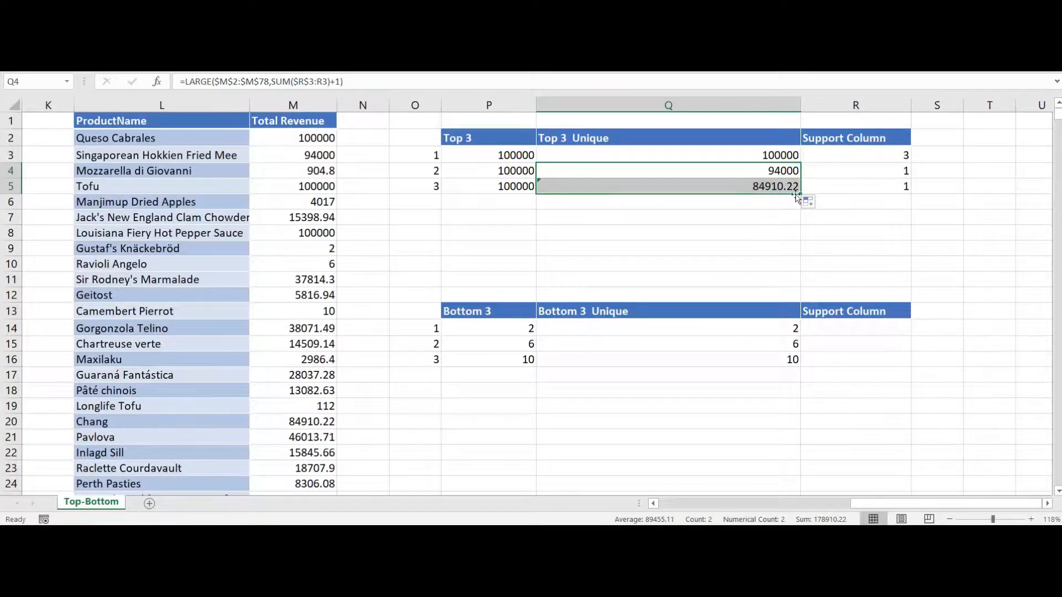
click(750, 170)
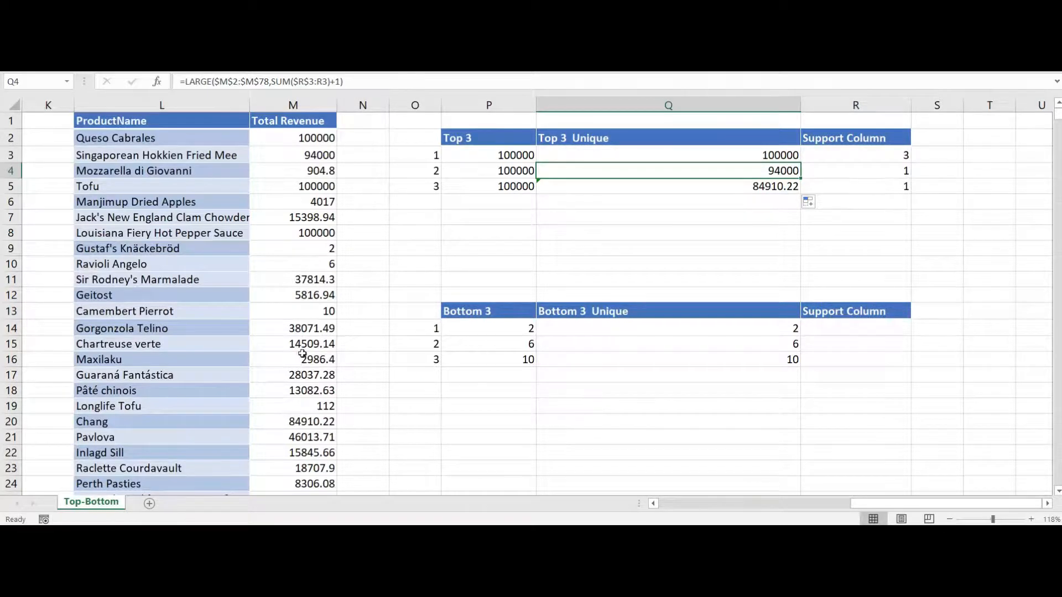
Enter 100000 as Pâté chinois's total revenue in M18 and set the Support Column value in R3 to 4.
click(306, 397)
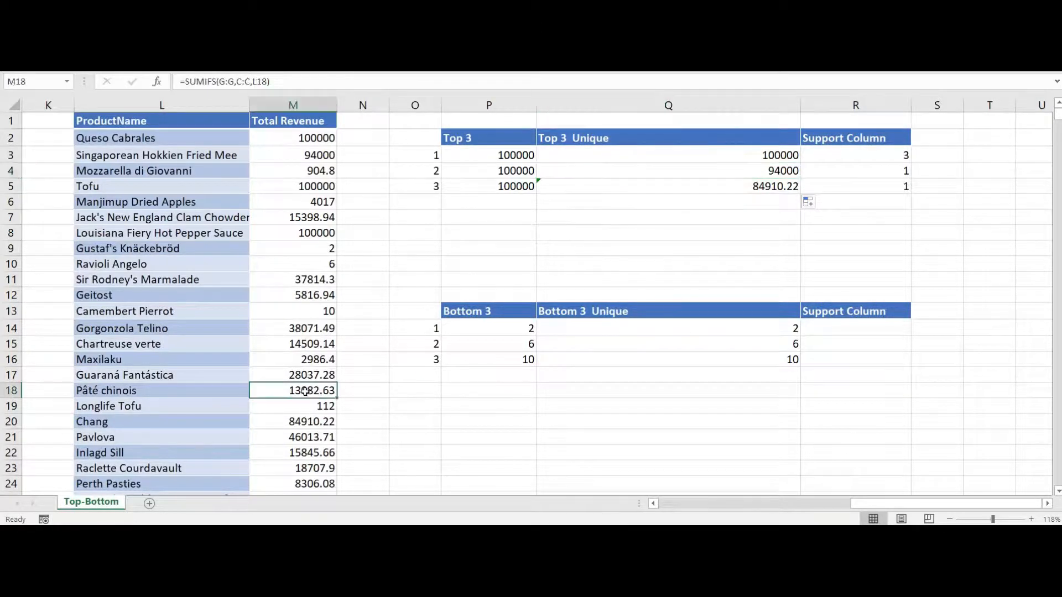
text(00000)
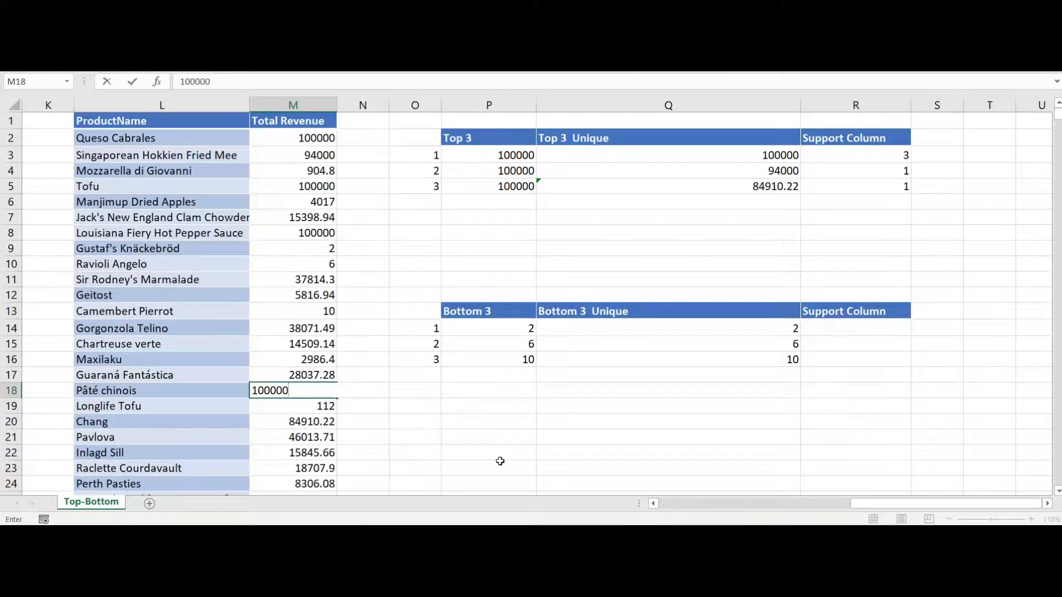
key(Return)
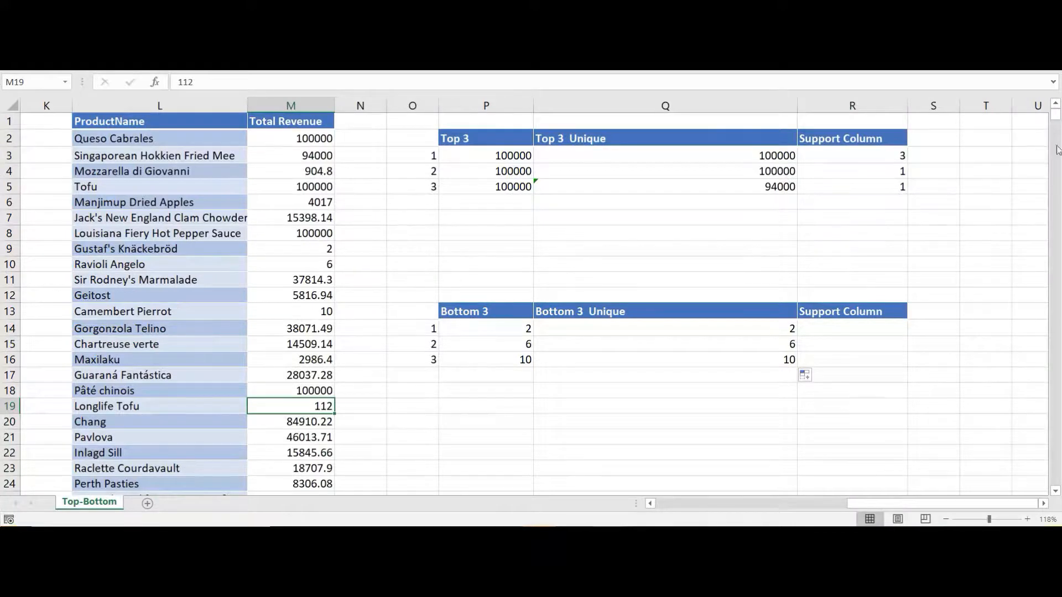
click(882, 157)
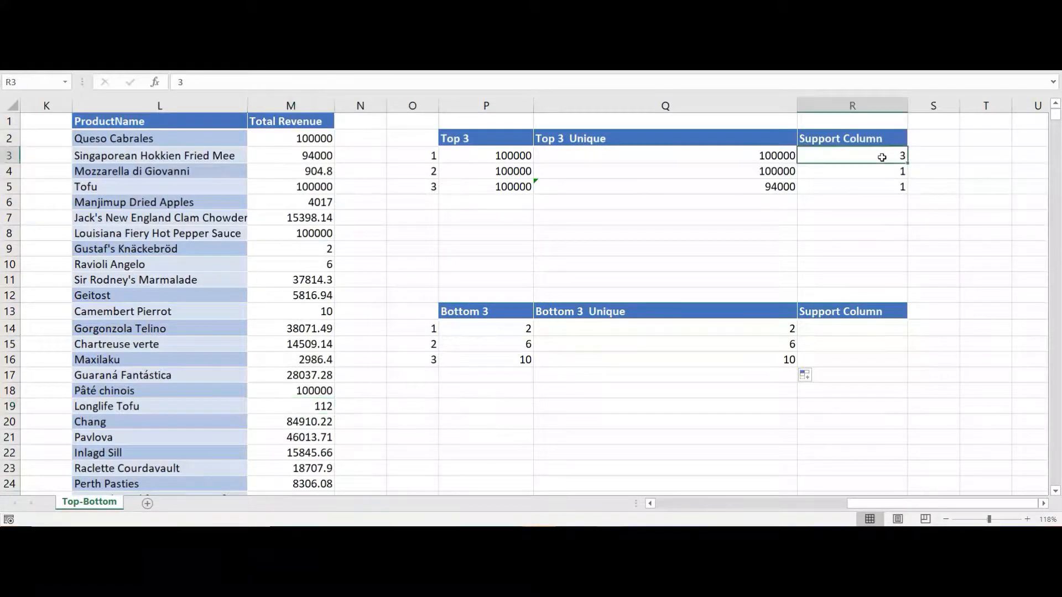
text(4)
key(Return)
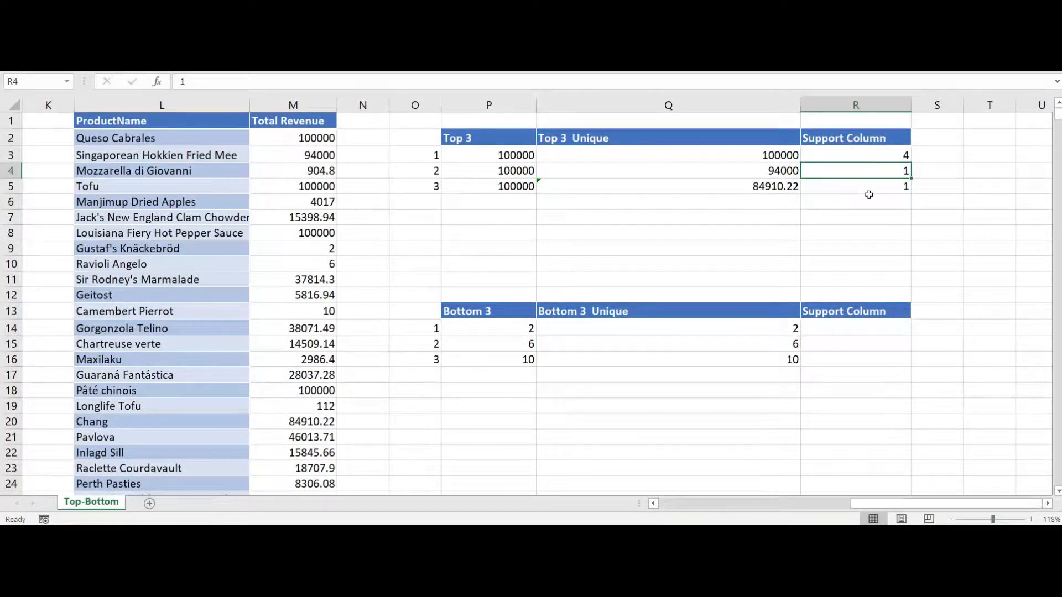
Clear the manual Support Column values in R3:R5 and enter =COUNTIF(M:M,Q3) in R3.
drag(881, 154, 885, 190)
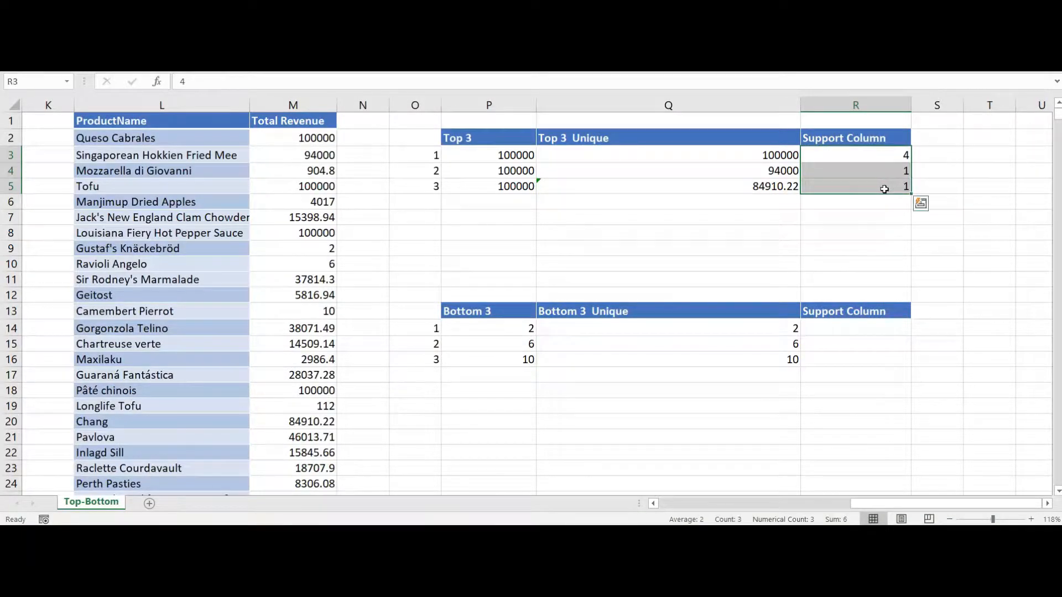
key(Delete)
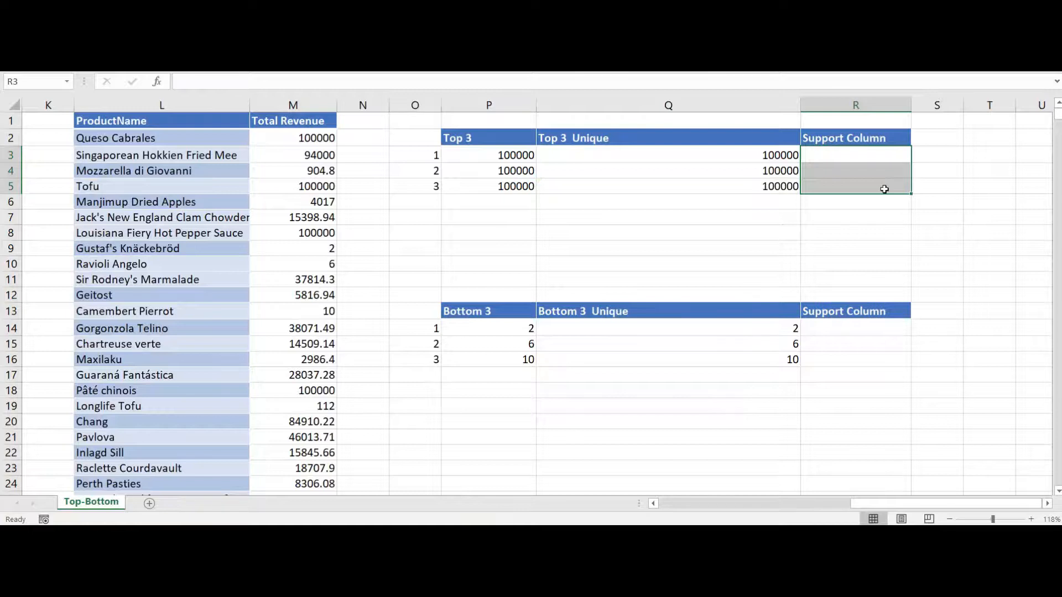
click(861, 156)
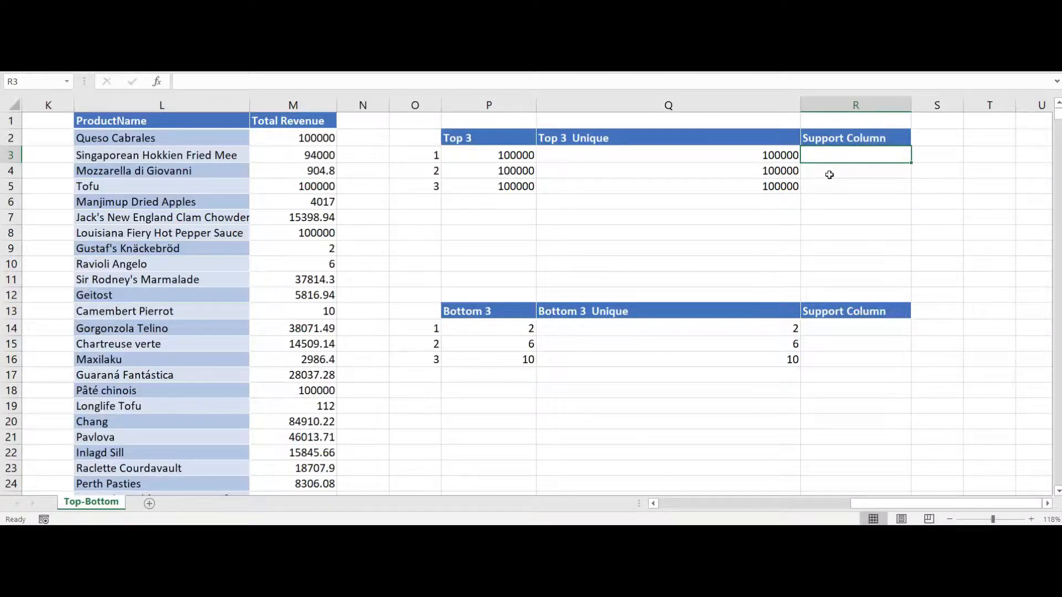
text(=cout)
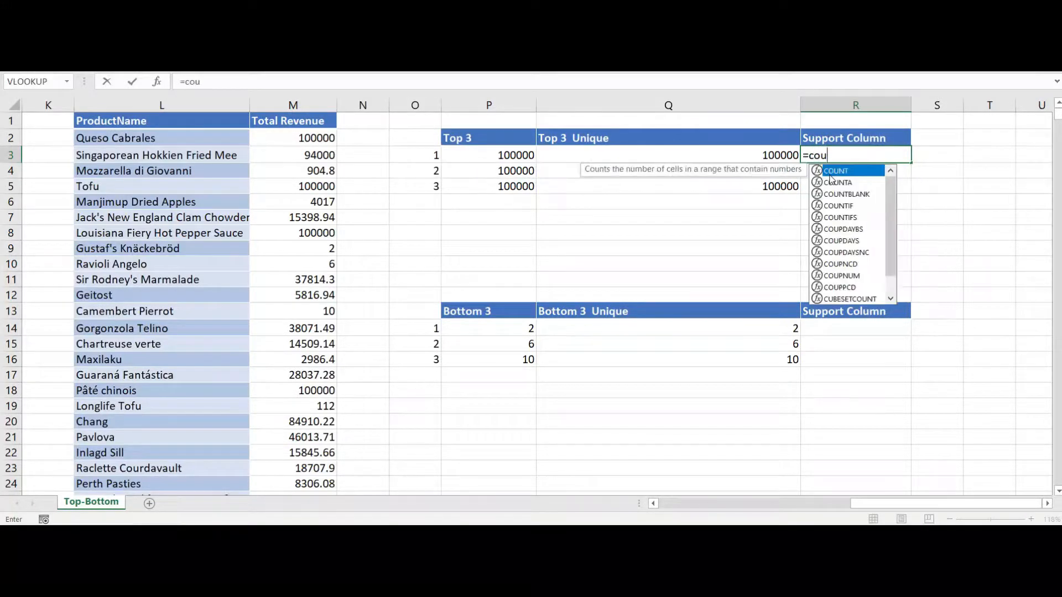
key(BackSpace)
text(nt)
key(Down)
key(Down)
key(Down)
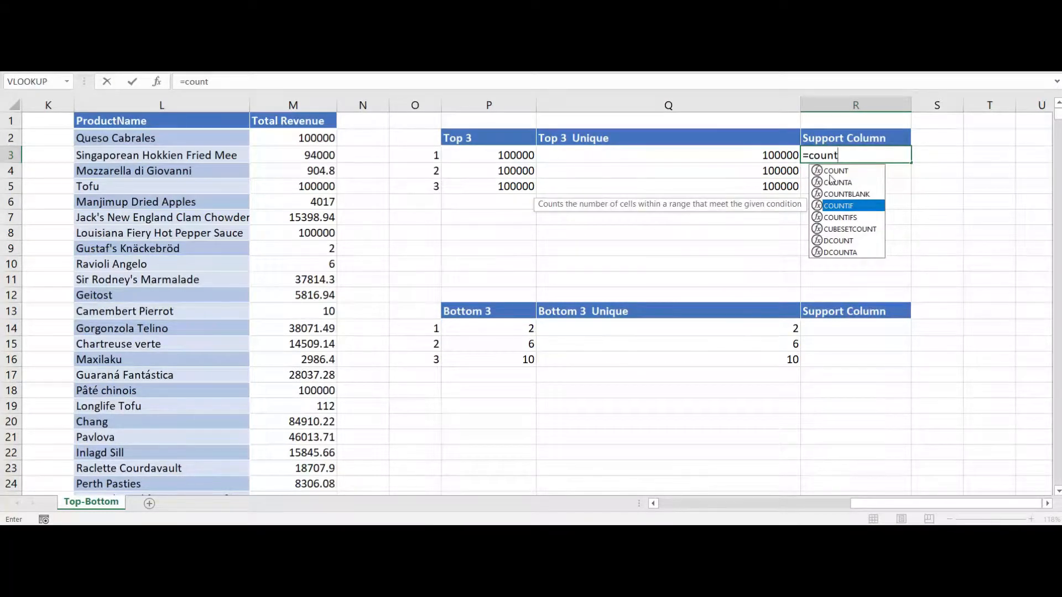
key(Tab)
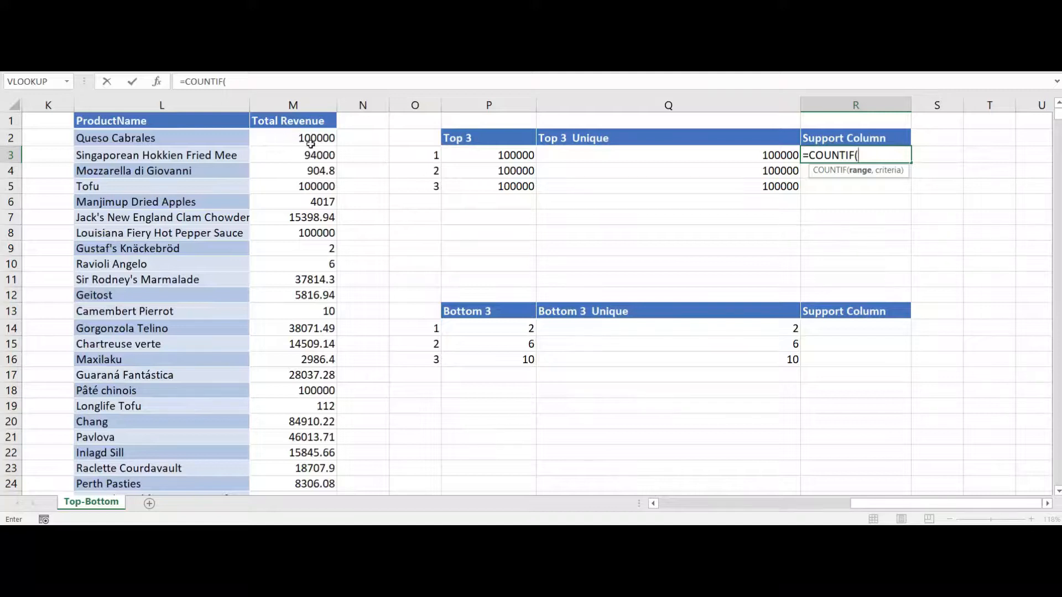
click(304, 102)
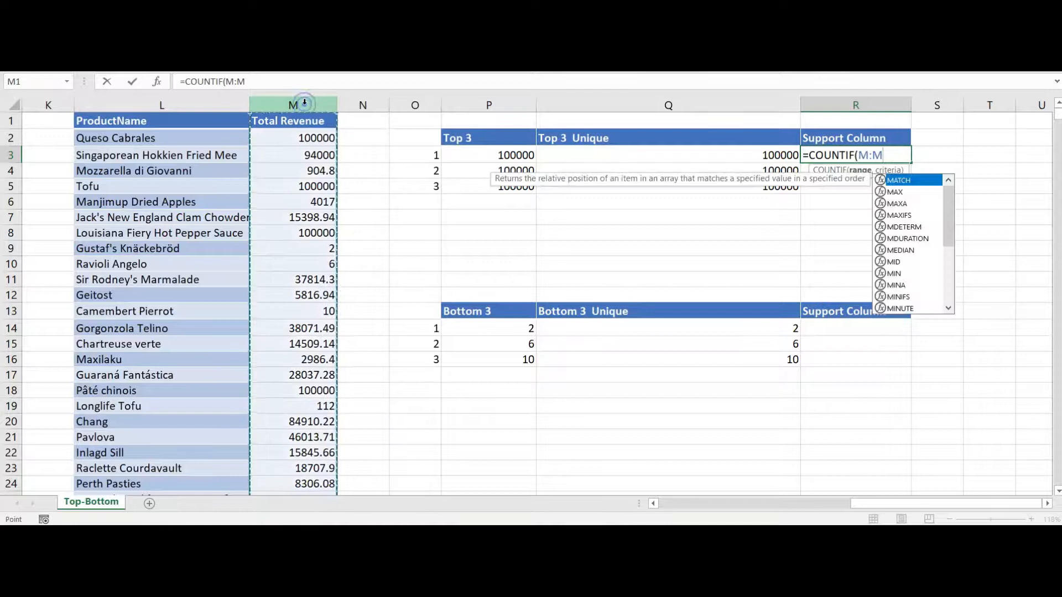
text(,)
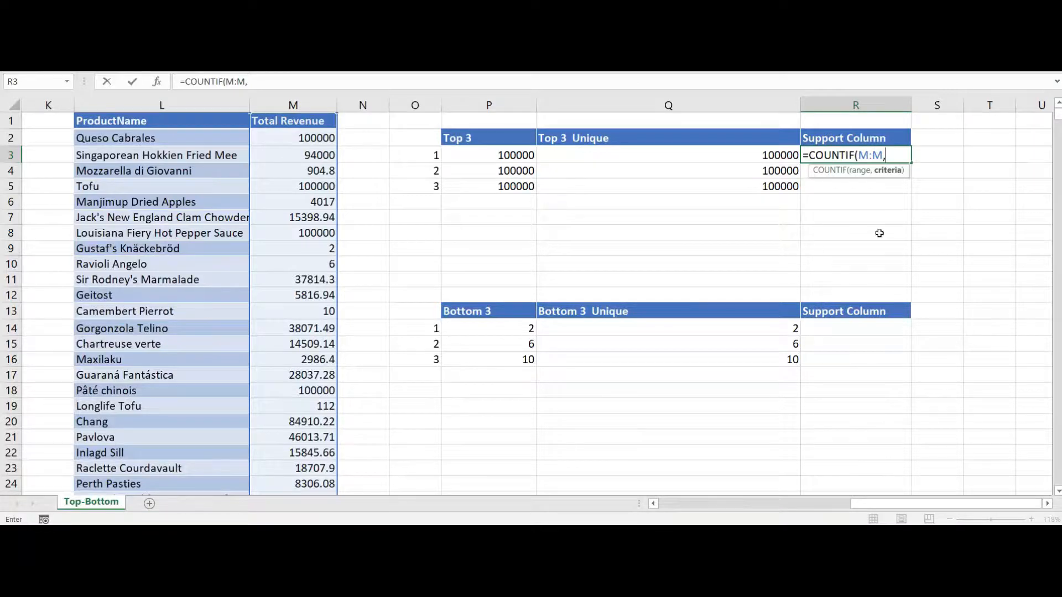
click(773, 156)
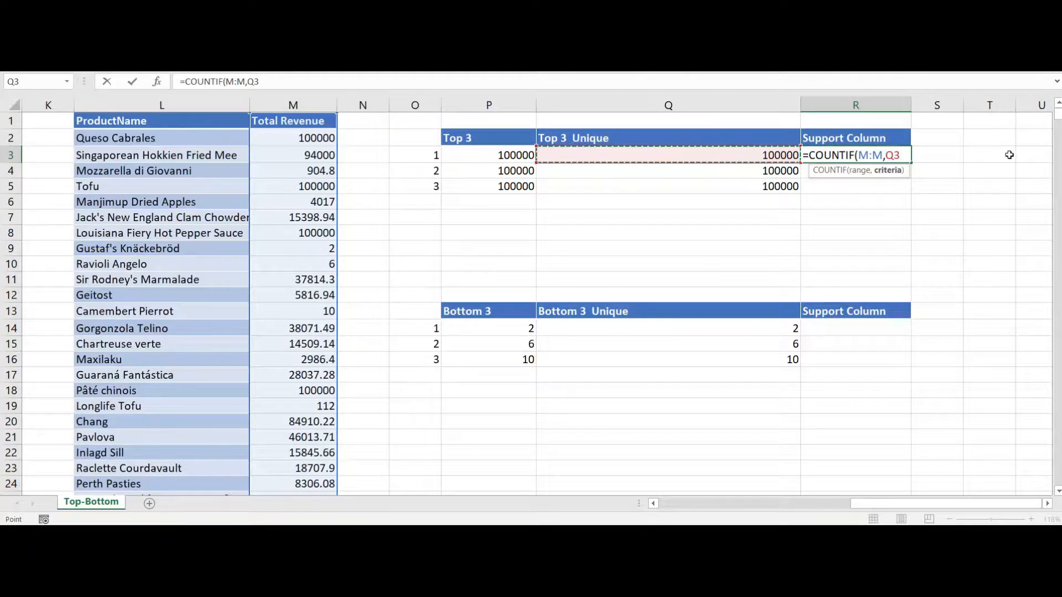
text())
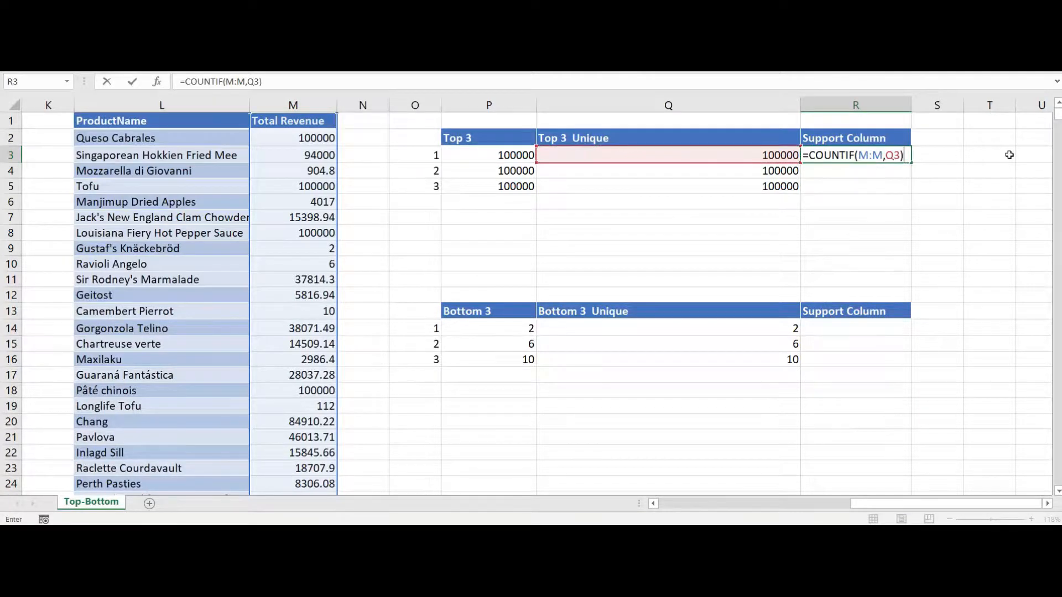
key(Return)
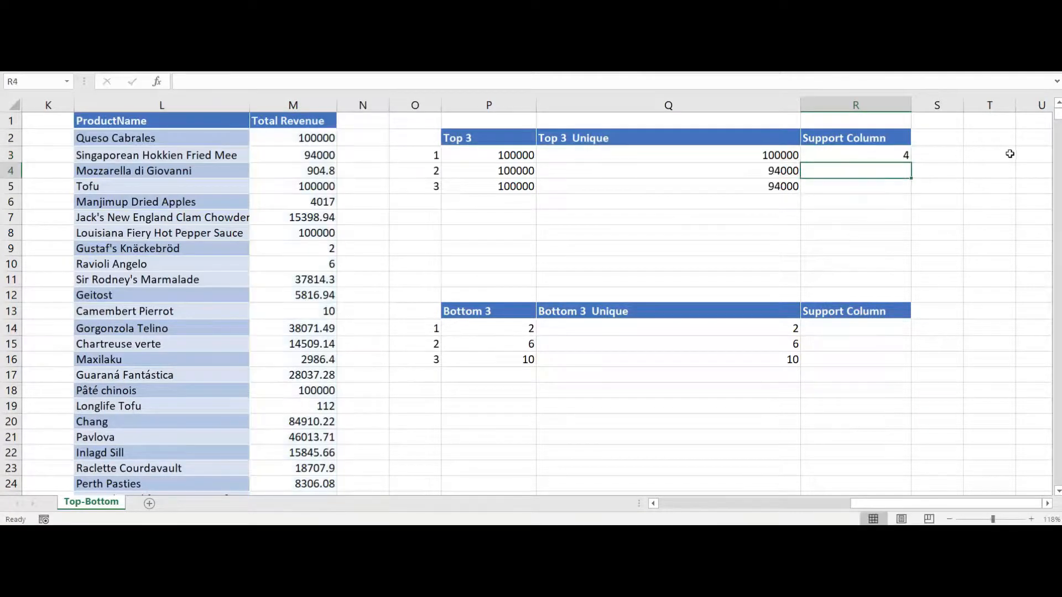
Fill the COUNTIF formula from R3 down to R5, and extend the Q5:R5 formulas down through row 8.
click(896, 155)
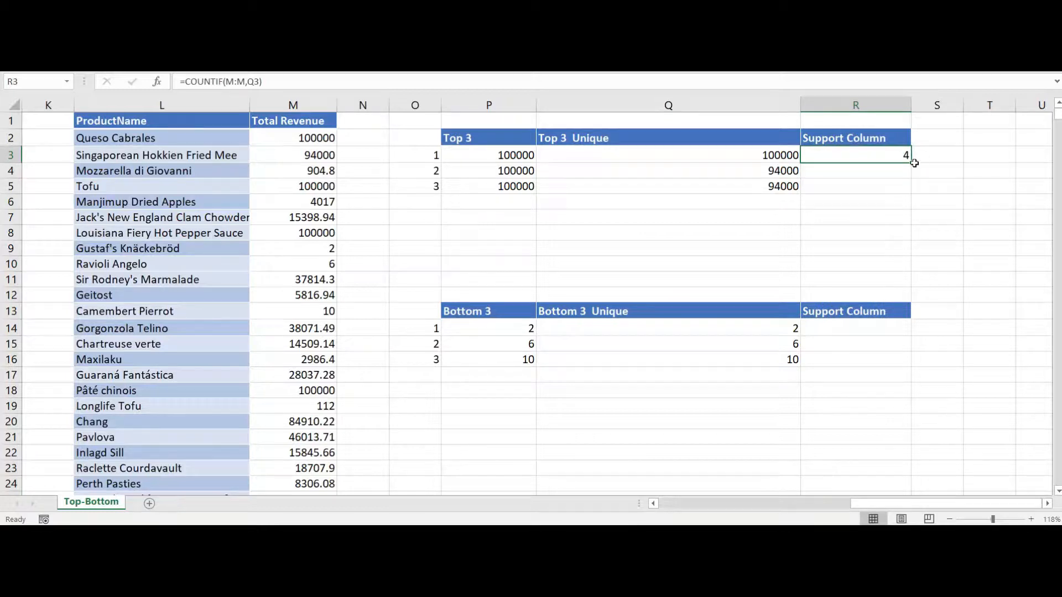
drag(913, 164, 908, 187)
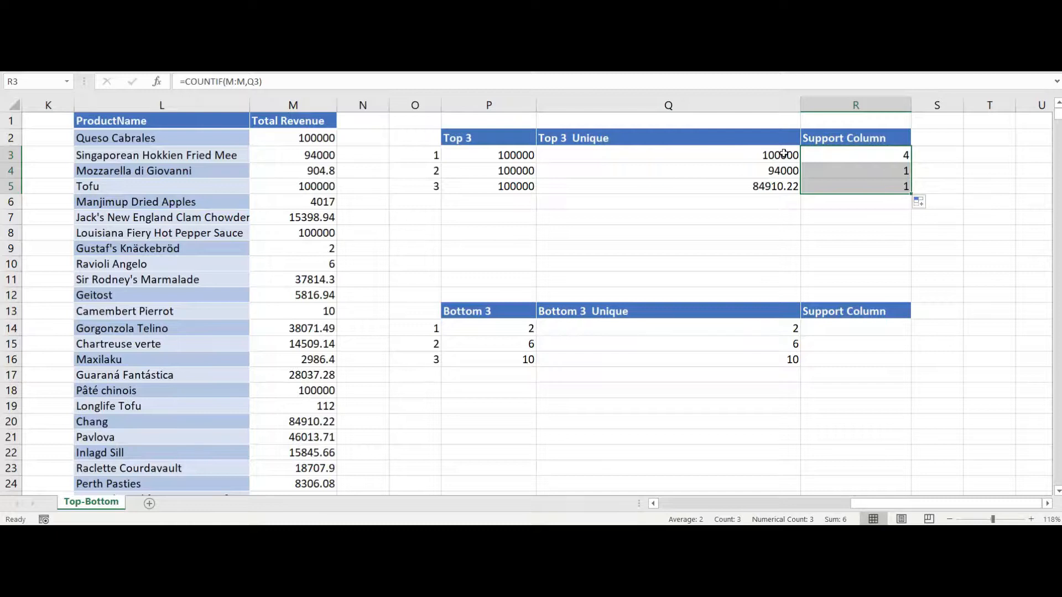
click(780, 186)
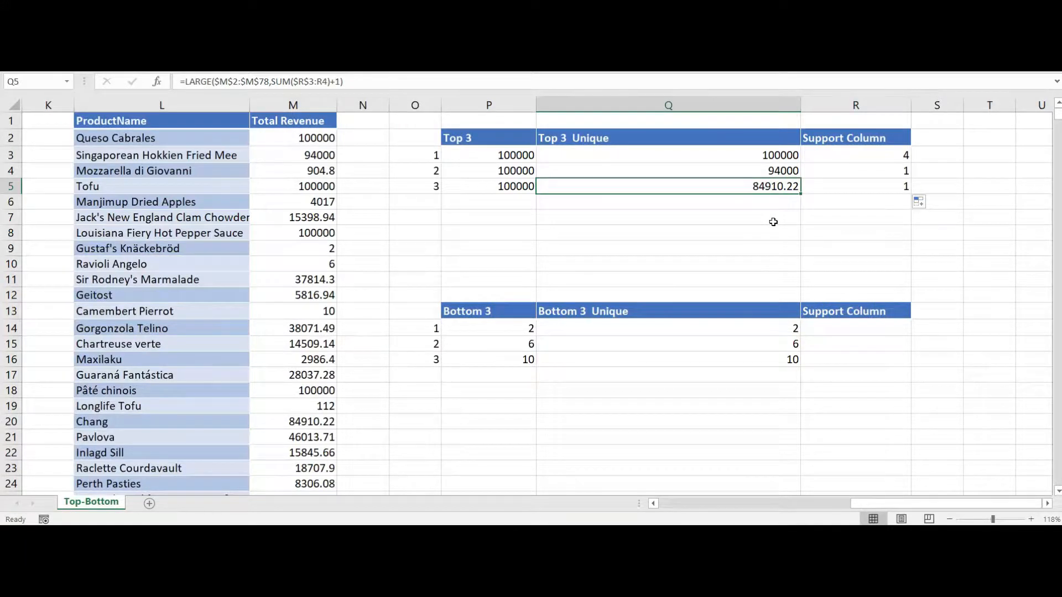
drag(772, 186, 910, 239)
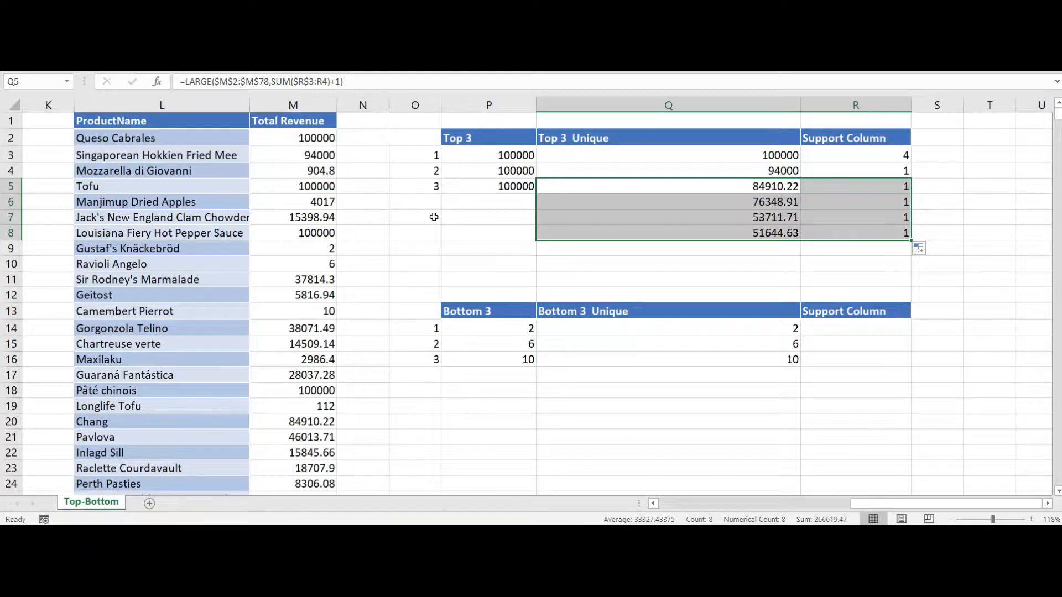
click(778, 161)
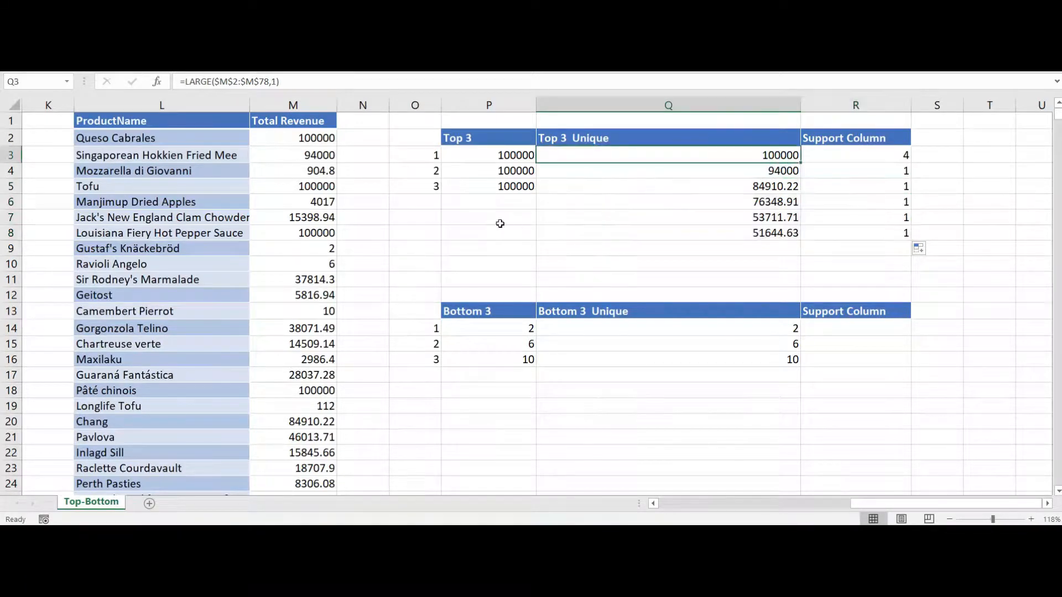
Copy Queso Cabrales' total revenue of 100000 from M2 into M12 for Geitost and M19 for Longlife Tofu.
click(316, 143)
key(ctrl+c)
click(304, 296)
key(ctrl+v)
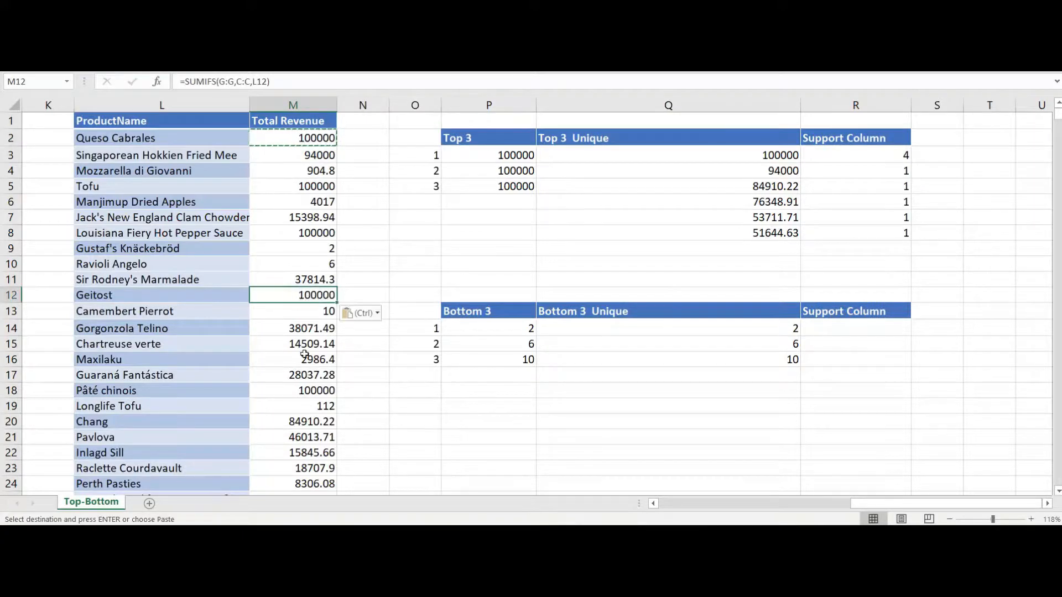
click(283, 408)
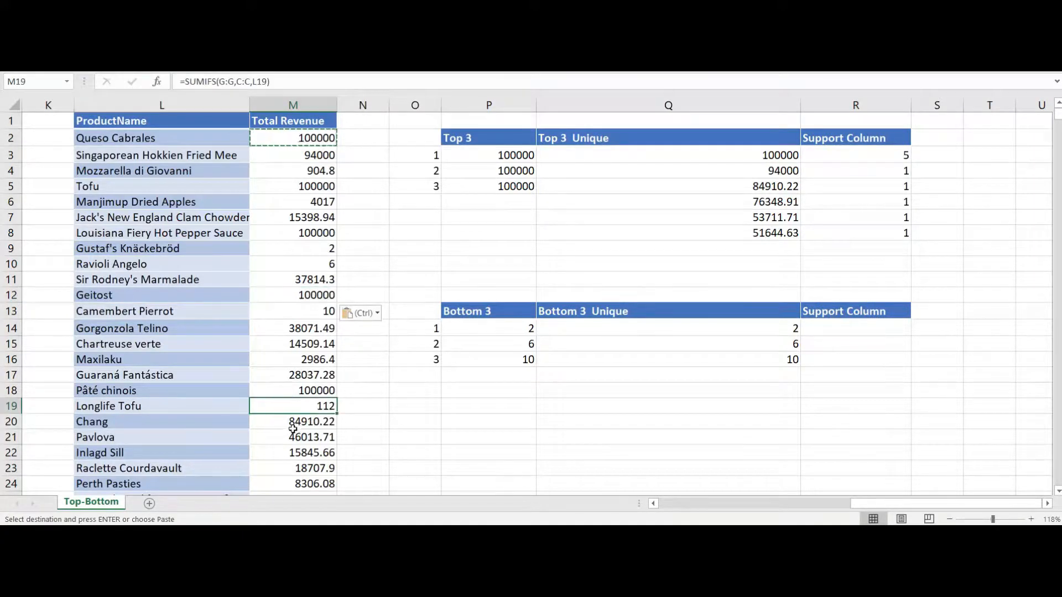
key(ctrl+v)
key(ctrl)
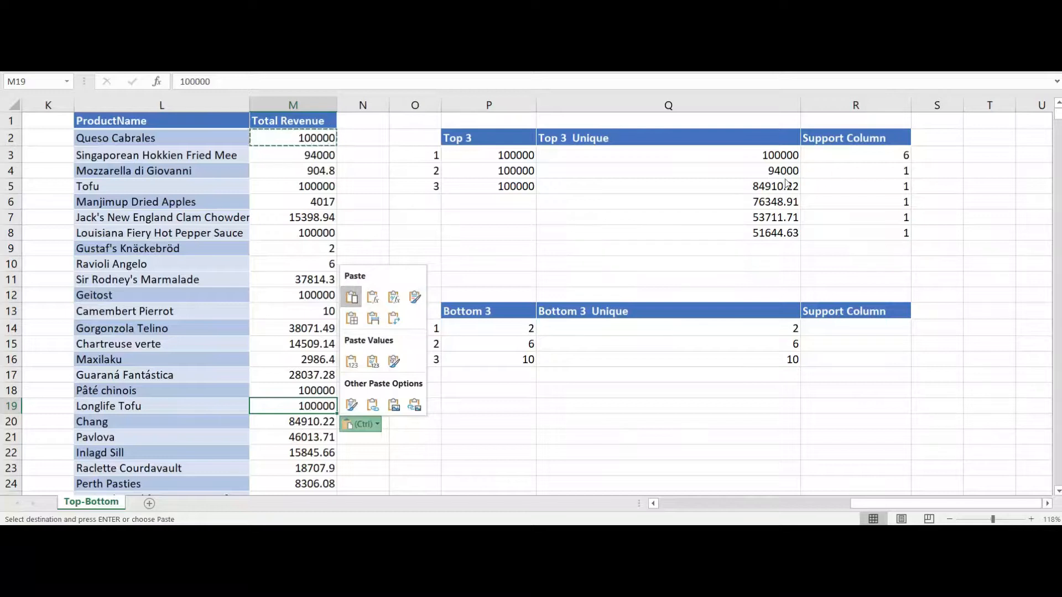
key(Escape)
key(Escape)
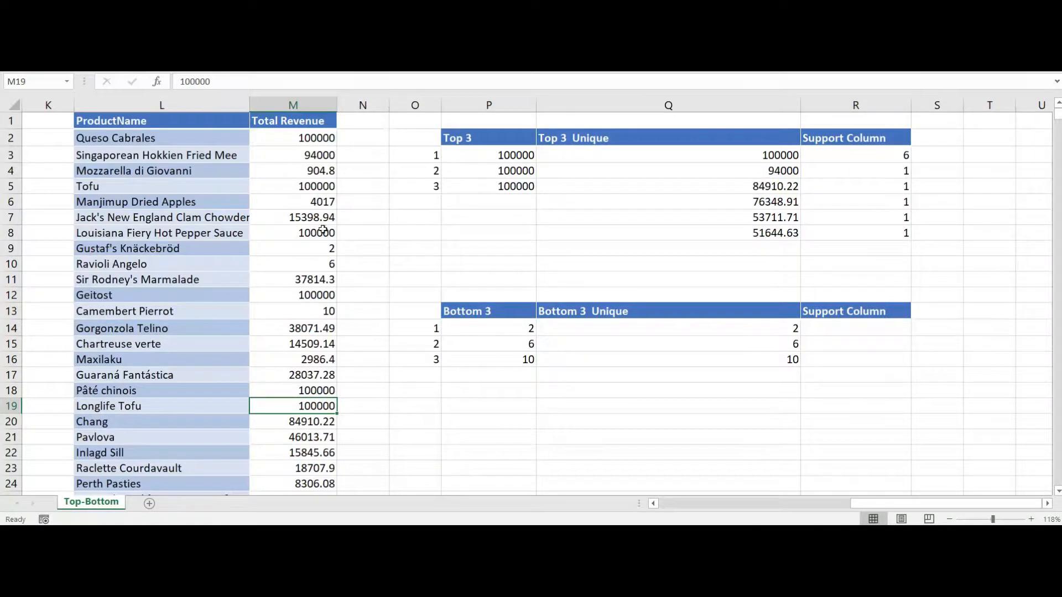
Copy the 94000 total revenue from M3 into M21, M7 and M23 to create more second-place duplicates.
click(330, 160)
key(ctrl+c)
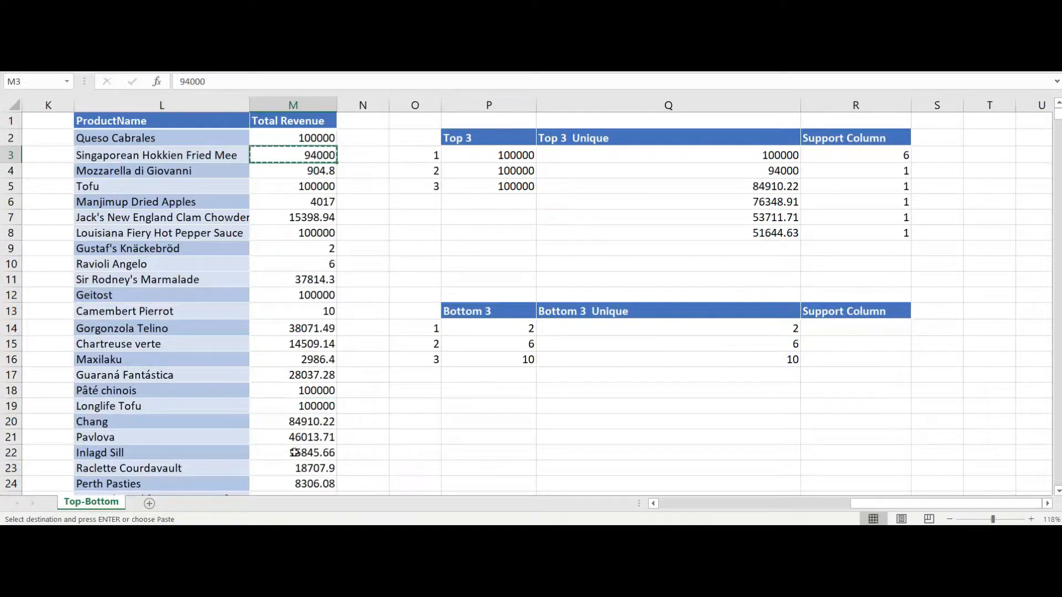
click(303, 439)
key(ctrl+v)
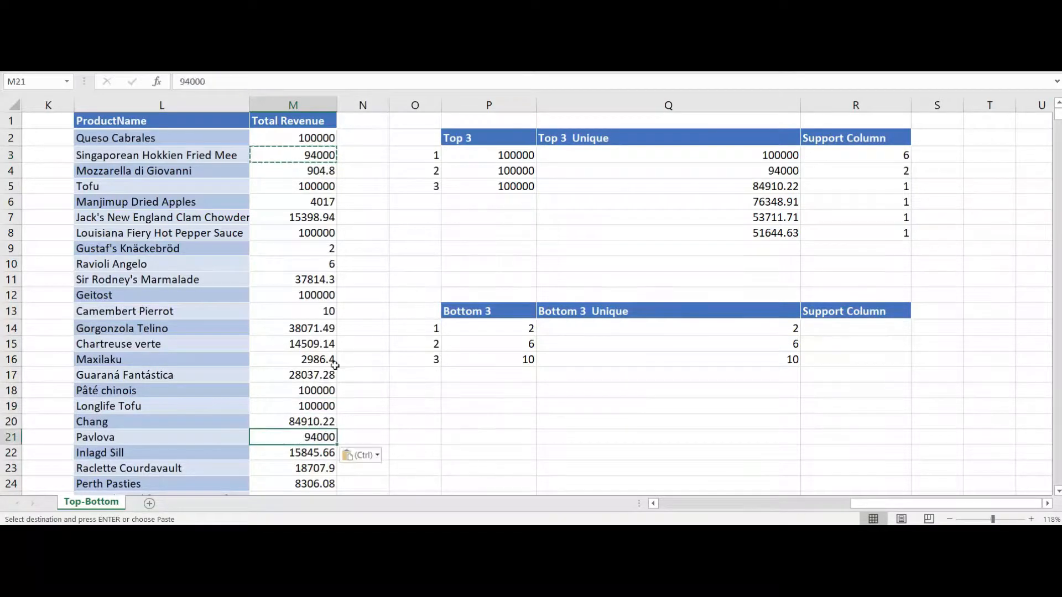
click(317, 218)
key(ctrl+v)
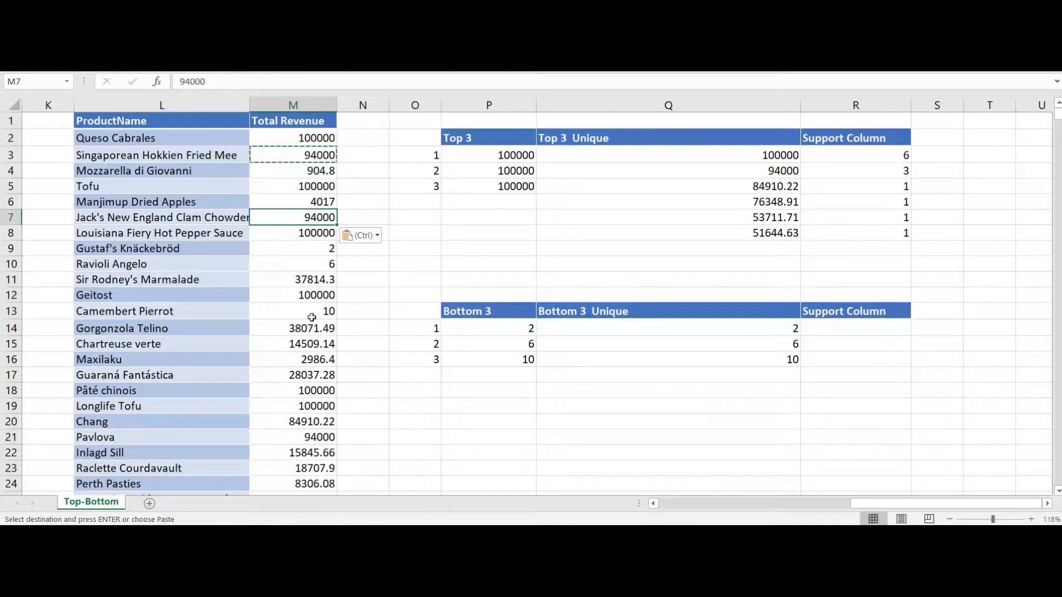
click(298, 469)
key(ctrl+v)
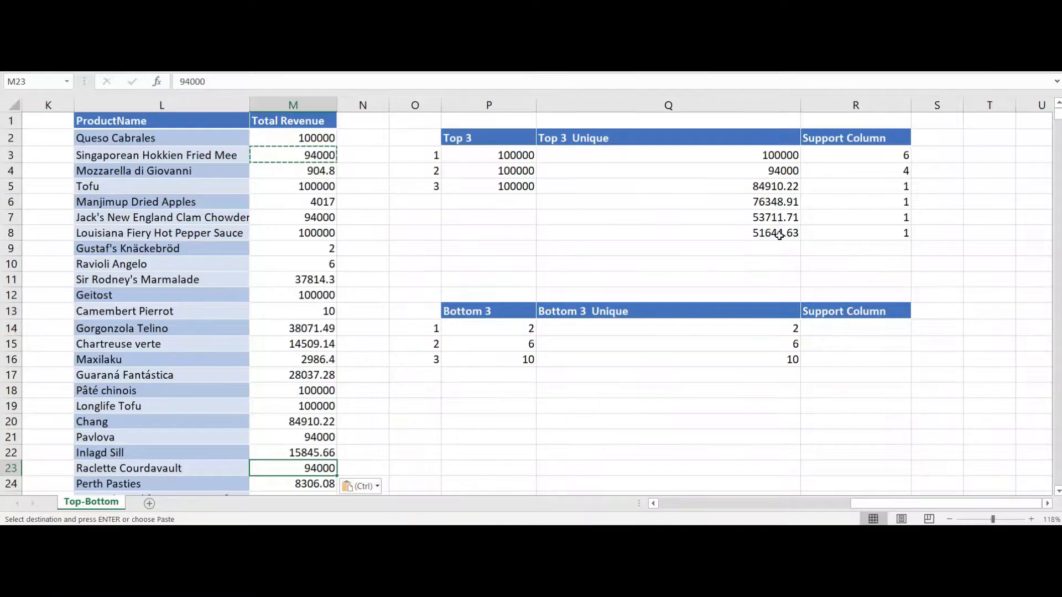
key(Escape)
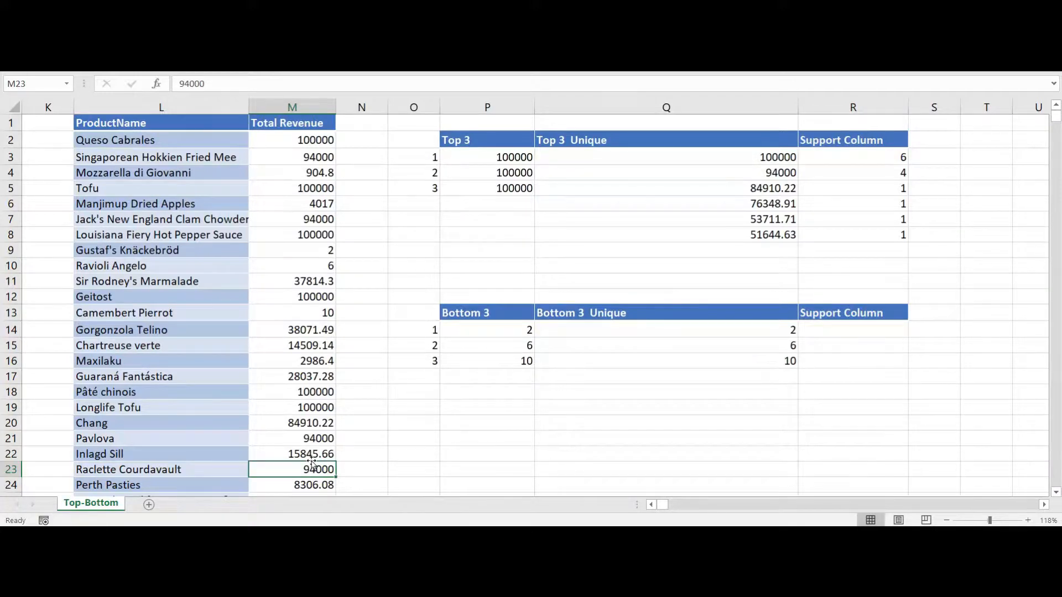
Enter =COUNTIF(M:M,Q14) in R14 of the Bottom 3 Support Column and fill it down to R16.
click(844, 328)
double_click(845, 328)
text(=cou)
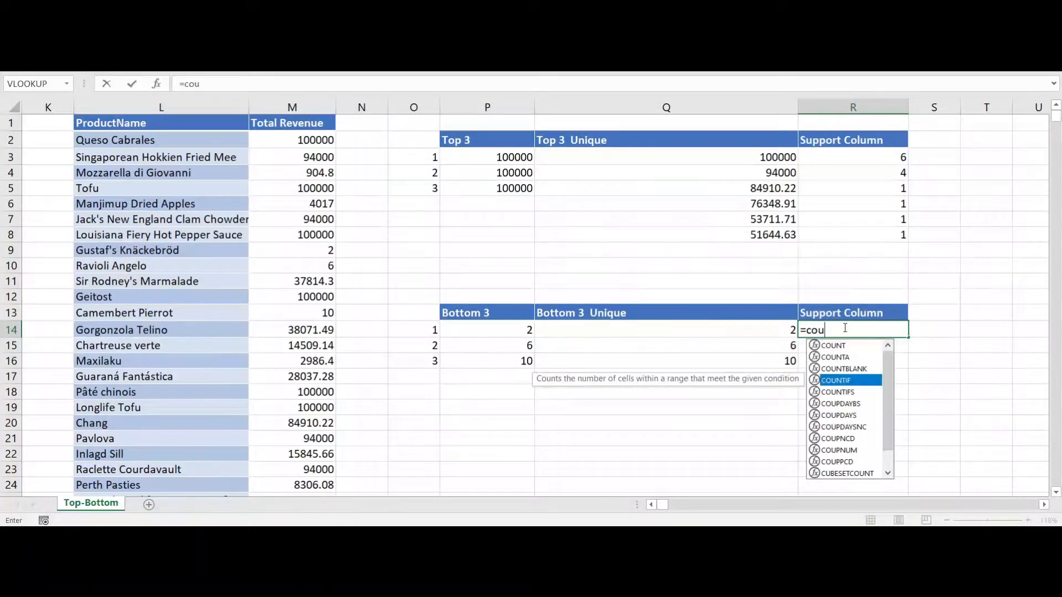
key(Tab)
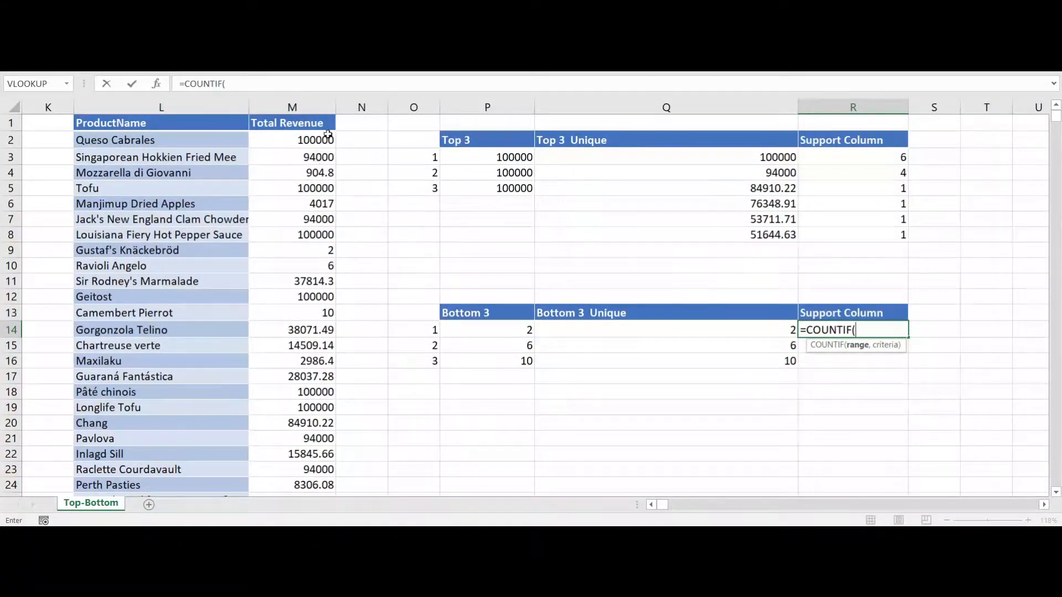
click(303, 107)
text(,)
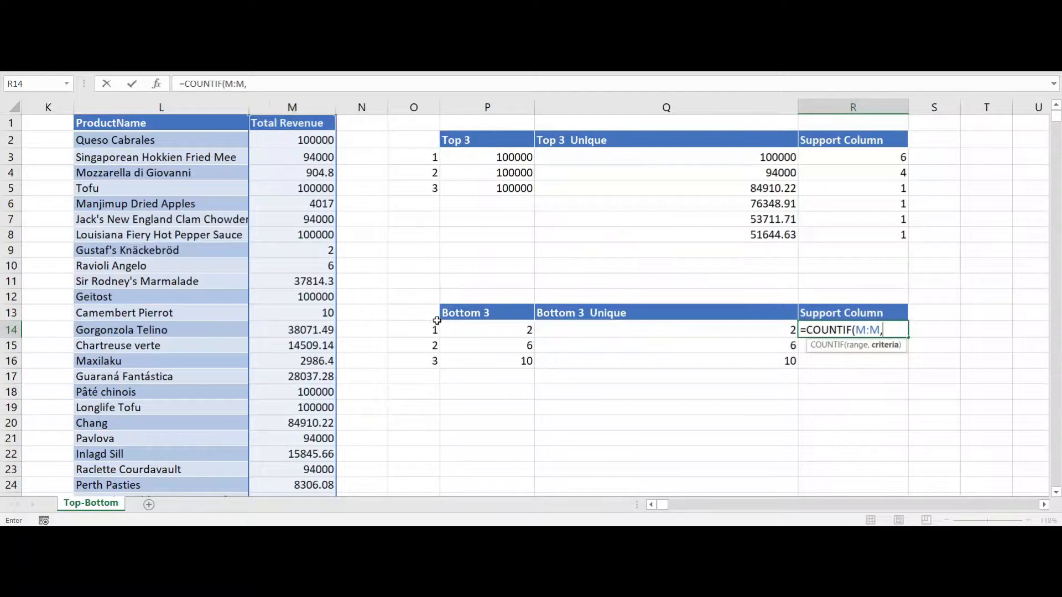
click(711, 331)
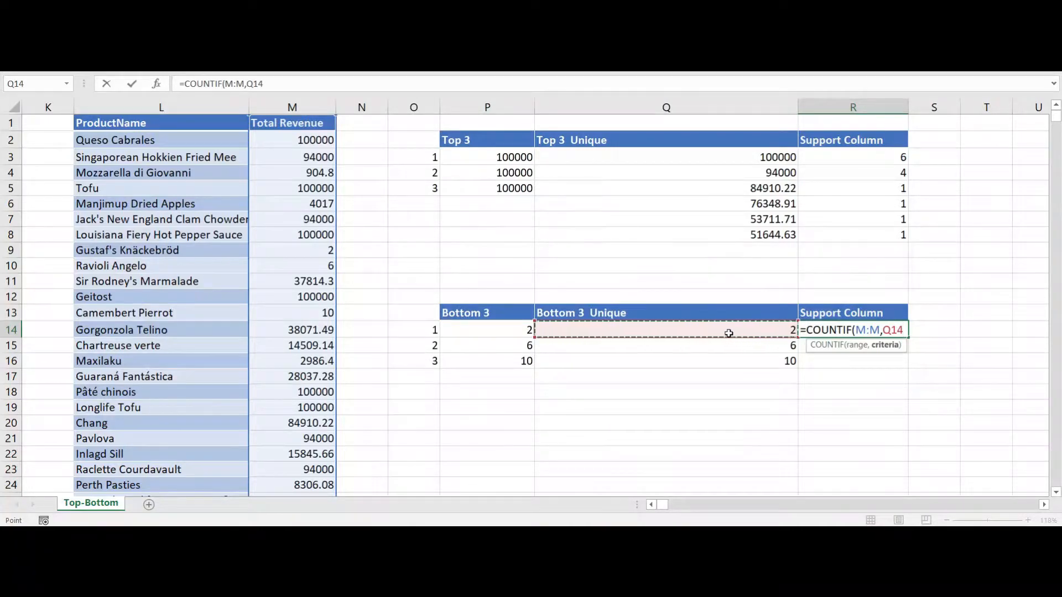
text())
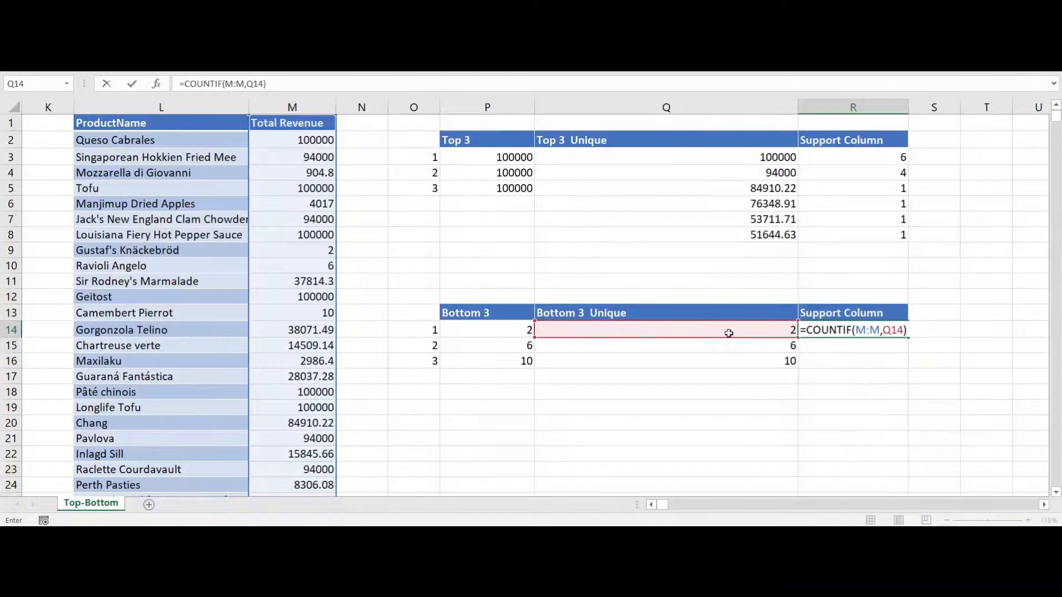
key(Return)
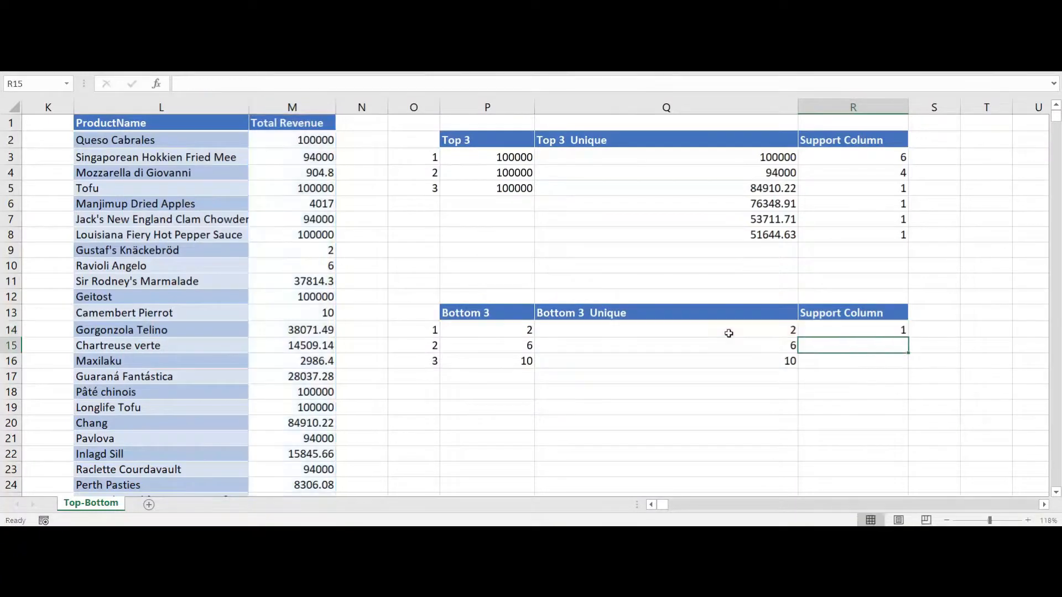
click(856, 332)
drag(907, 337, 905, 372)
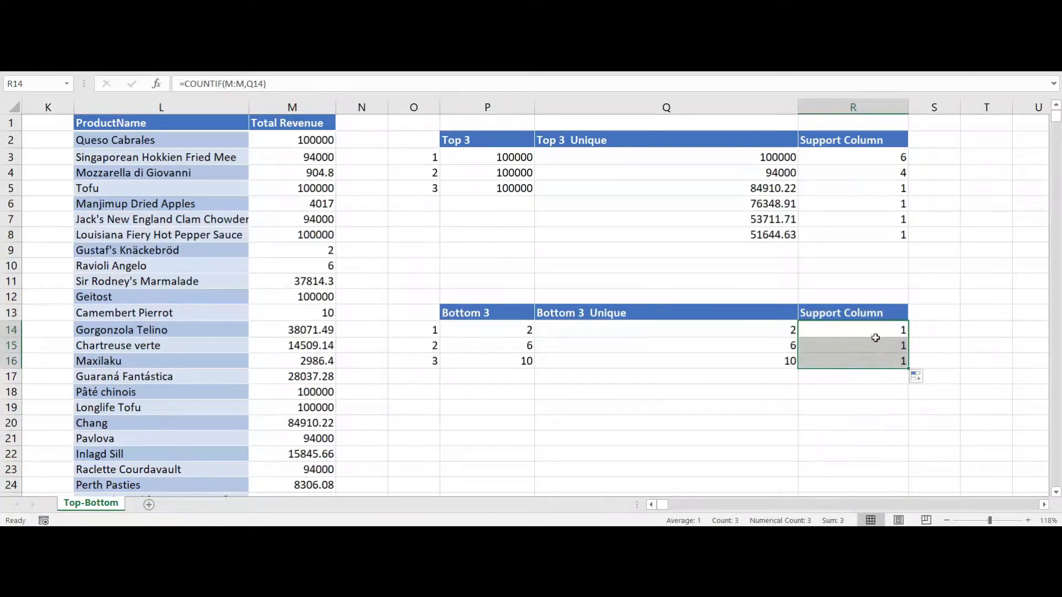
In Q15's SMALL formula, replace the fixed k of 2 with a SUM over $R$14:R14, anchoring only the range's first cell.
double_click(654, 329)
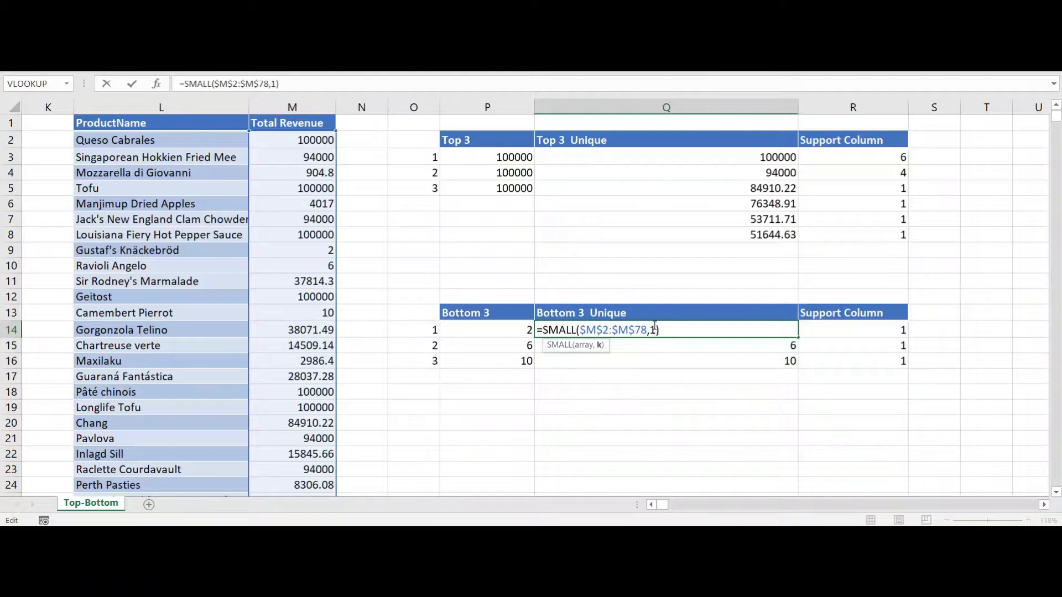
double_click(670, 348)
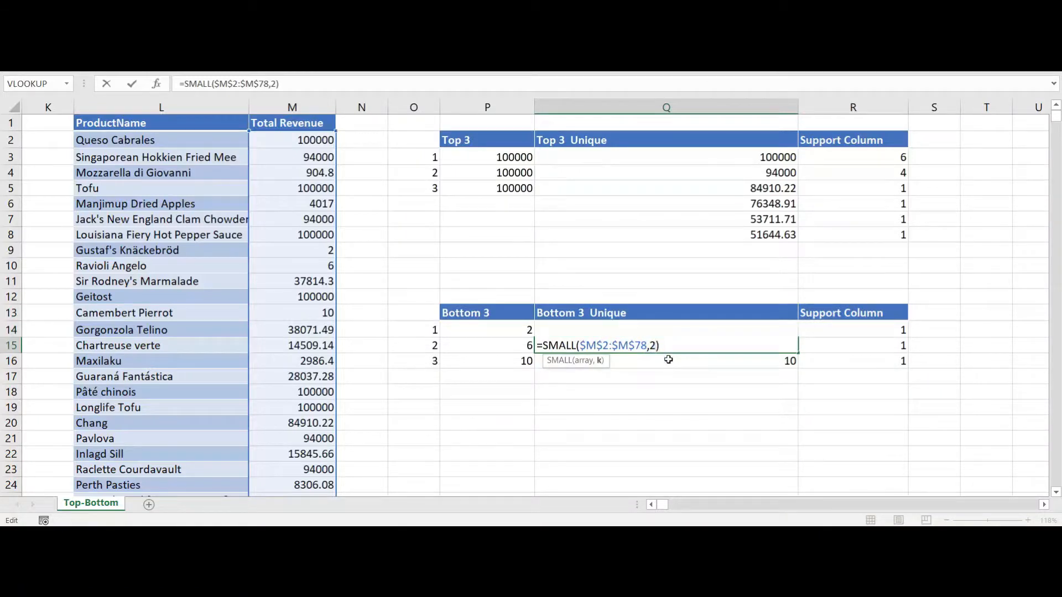
key(BackSpace)
key(BackSpace)
text(su)
key(Down)
key(Down)
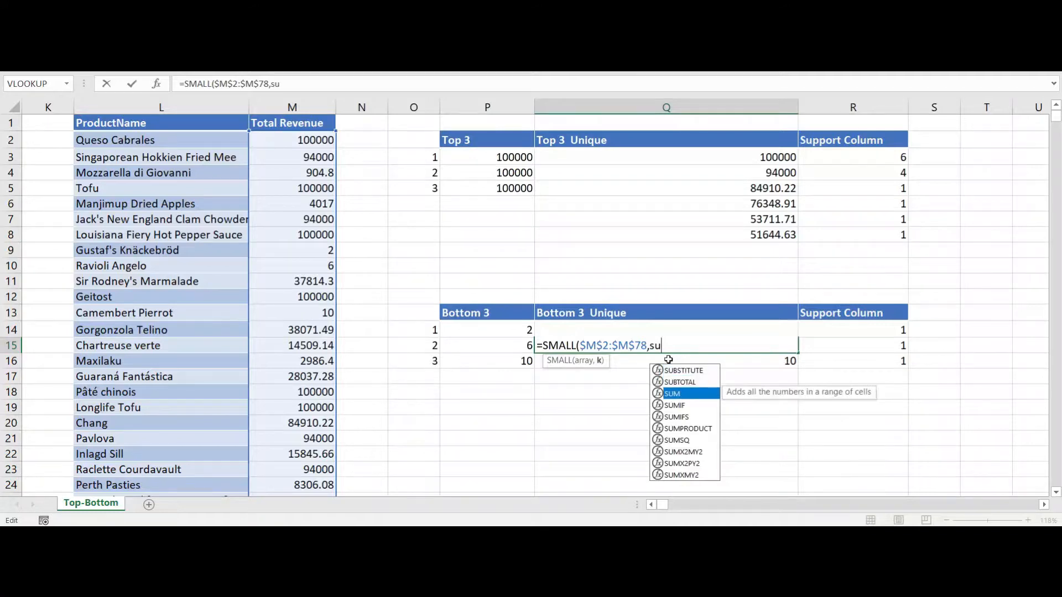
key(Tab)
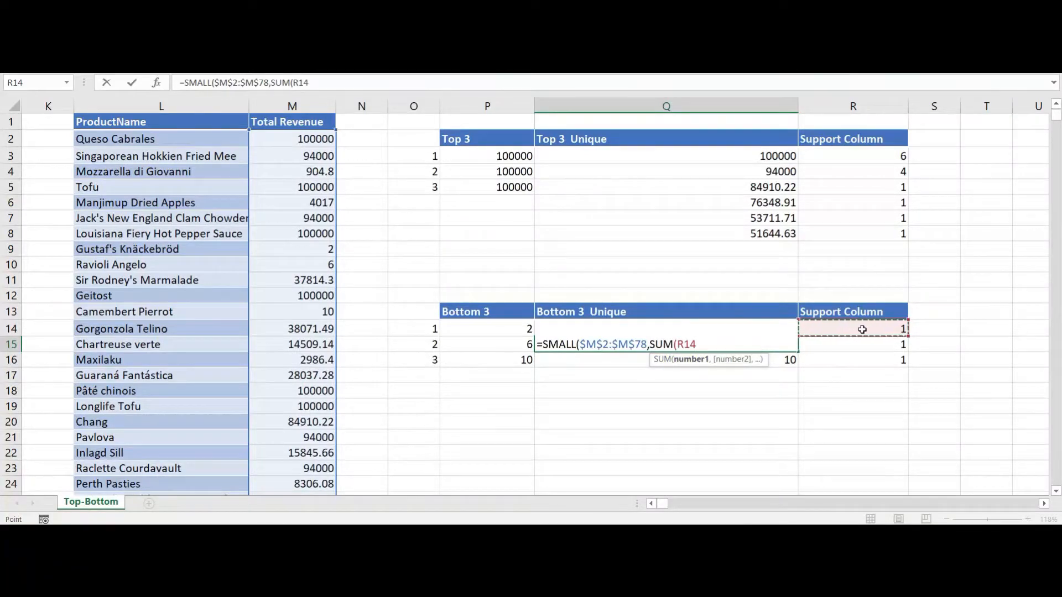
key(F8)
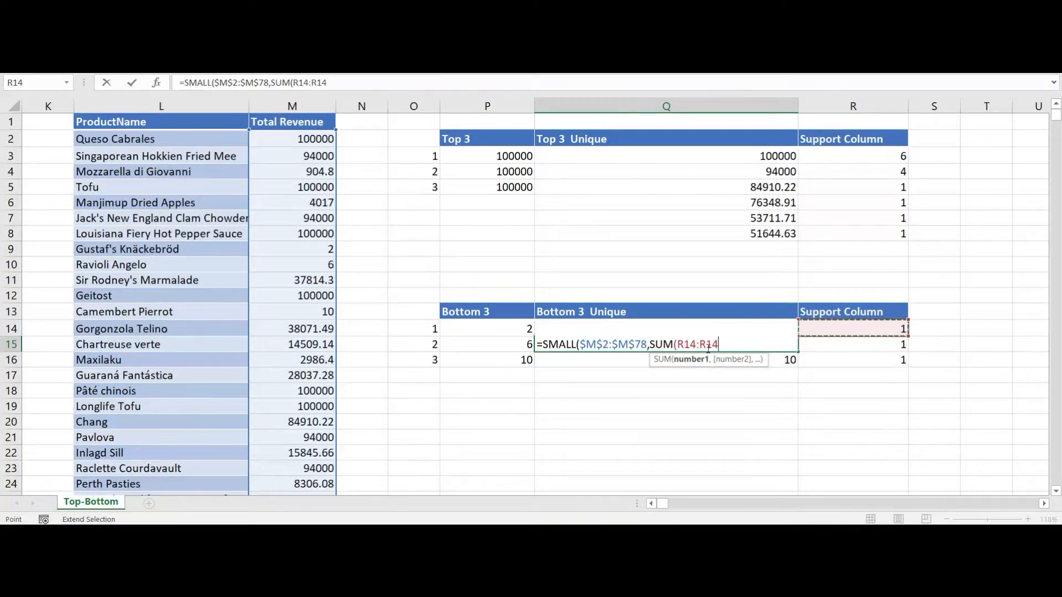
double_click(690, 344)
key(F4)
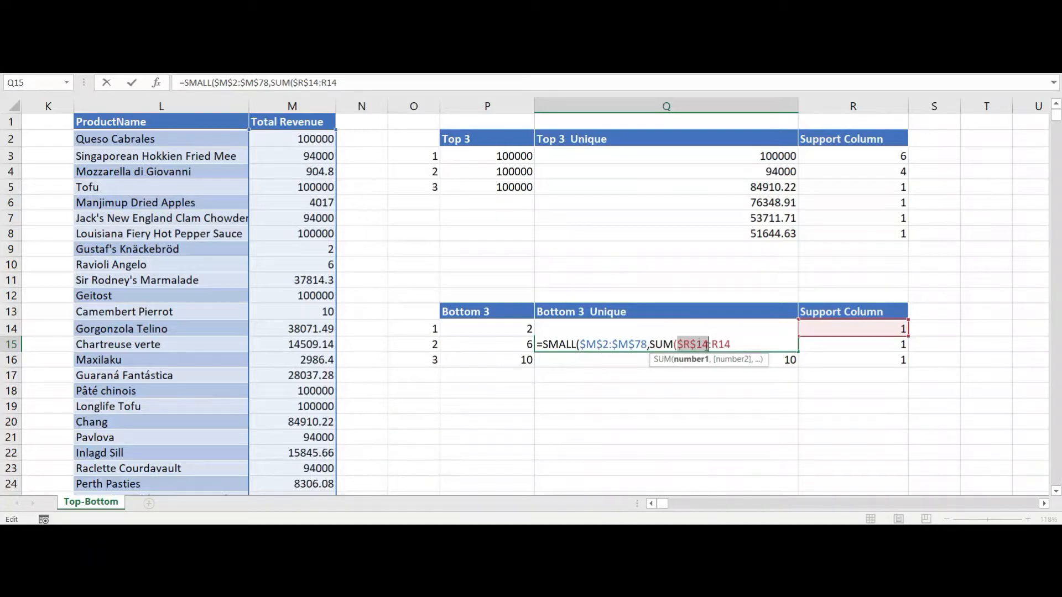
Complete Q15 as =SMALL($M$2:$M$78,SUM($R$14:R14)+1) and fill it down to Q16.
click(741, 343)
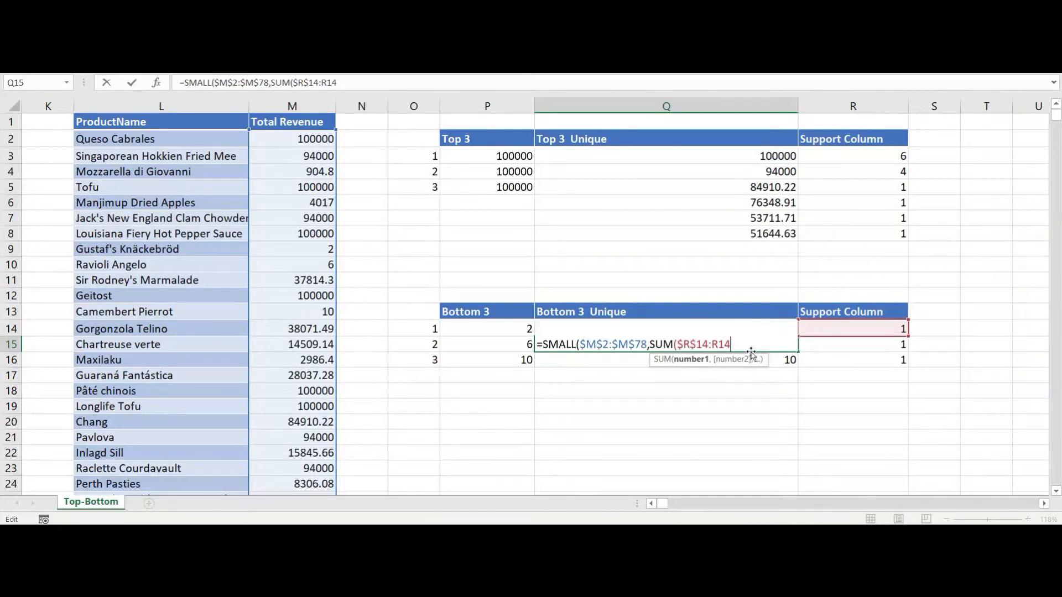
text())
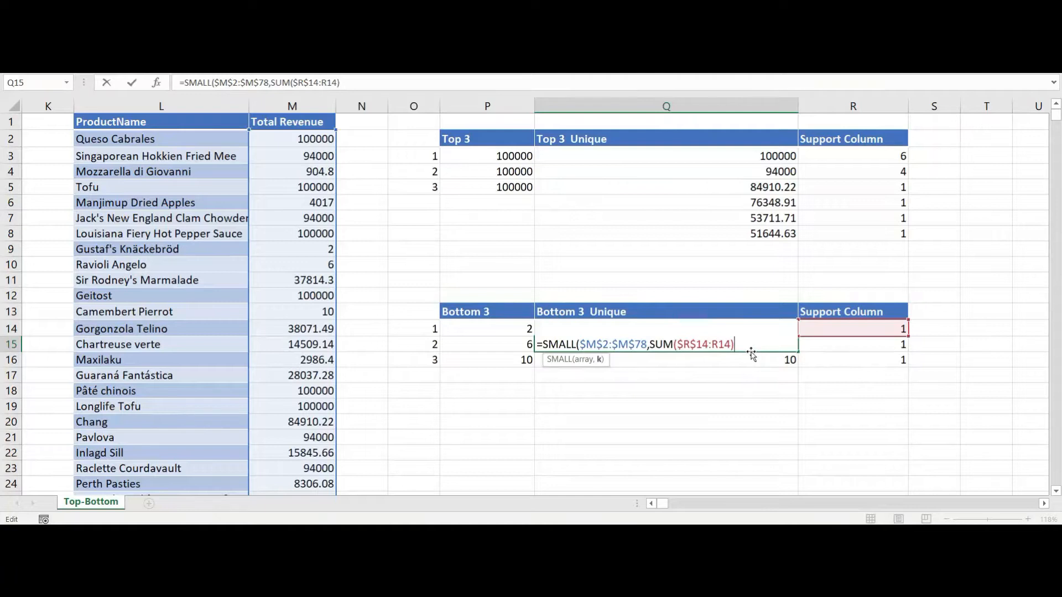
text(+1))
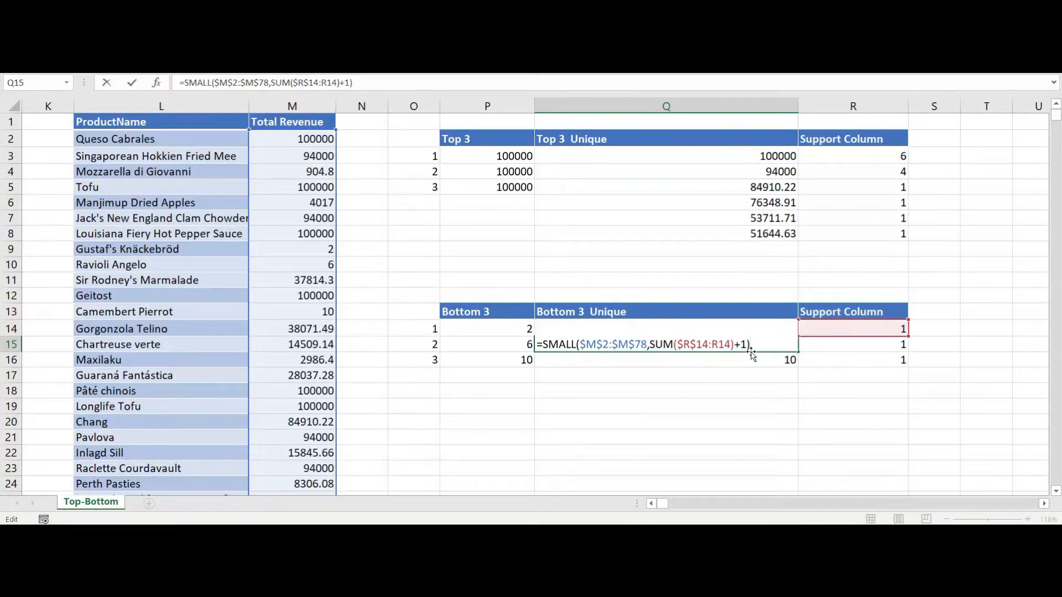
key(ctrl+Return)
drag(798, 351, 798, 364)
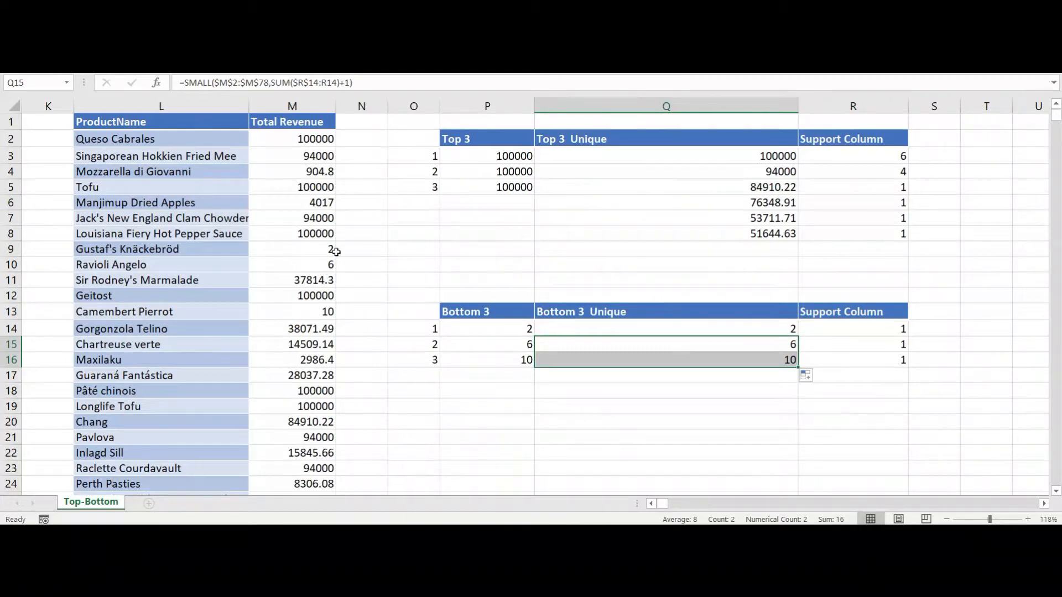
Enter 2 as the total revenue in M7, M12 and M14 to create duplicates of the lowest value.
click(327, 218)
text(2)
key(Return)
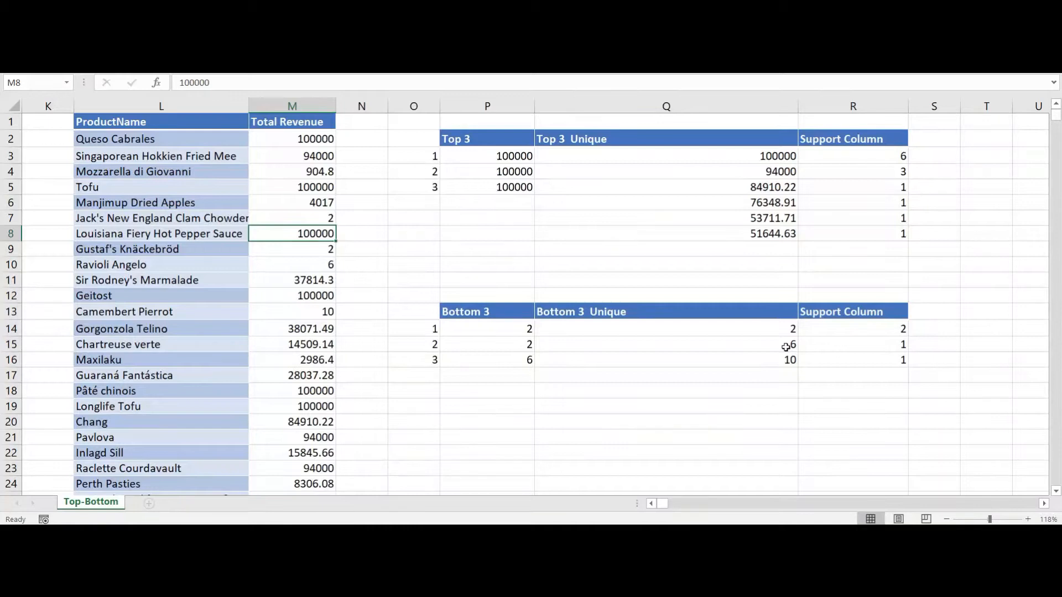
key(Down)
key(Down)
key(Down)
key(Down)
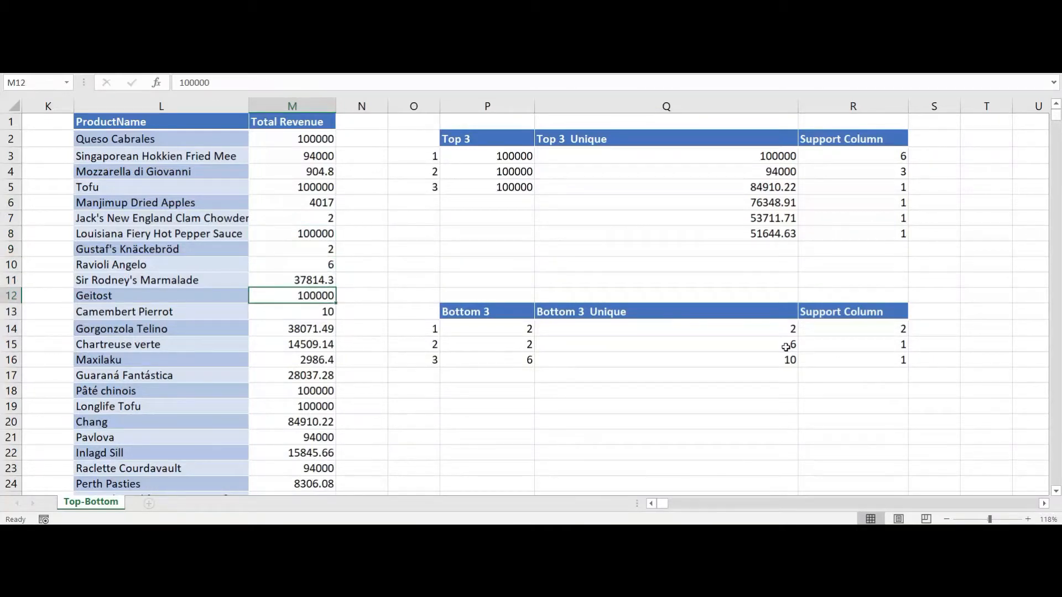
text(2)
key(Return)
key(Down)
text(2)
key(Return)
Enter 6 as the total revenue in M16 through M19 to create duplicates of the second-lowest value.
key(Down)
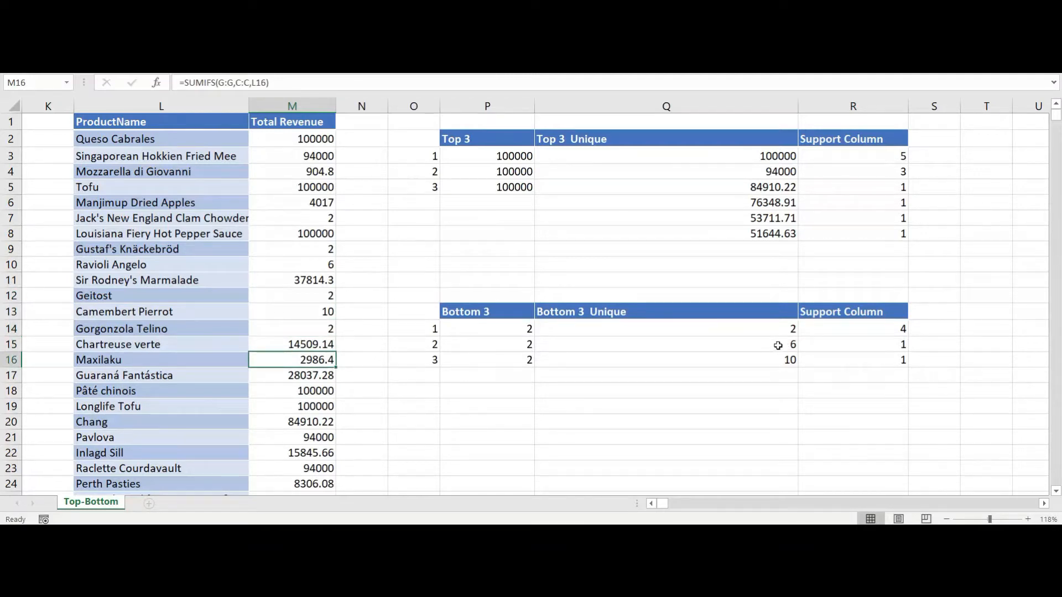
text(6)
key(Return)
text(6)
key(Return)
text(6)
key(Return)
text(6)
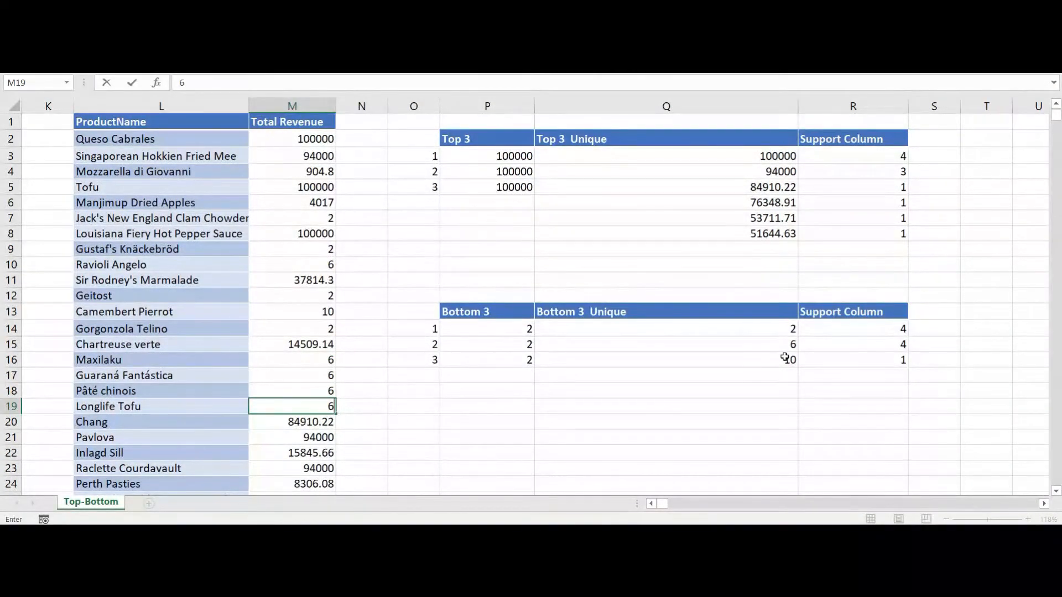
Extend the Bottom 3 Unique and Support Column formulas from Q16:R16 down through row 23 and check the added unique values.
drag(755, 359, 904, 357)
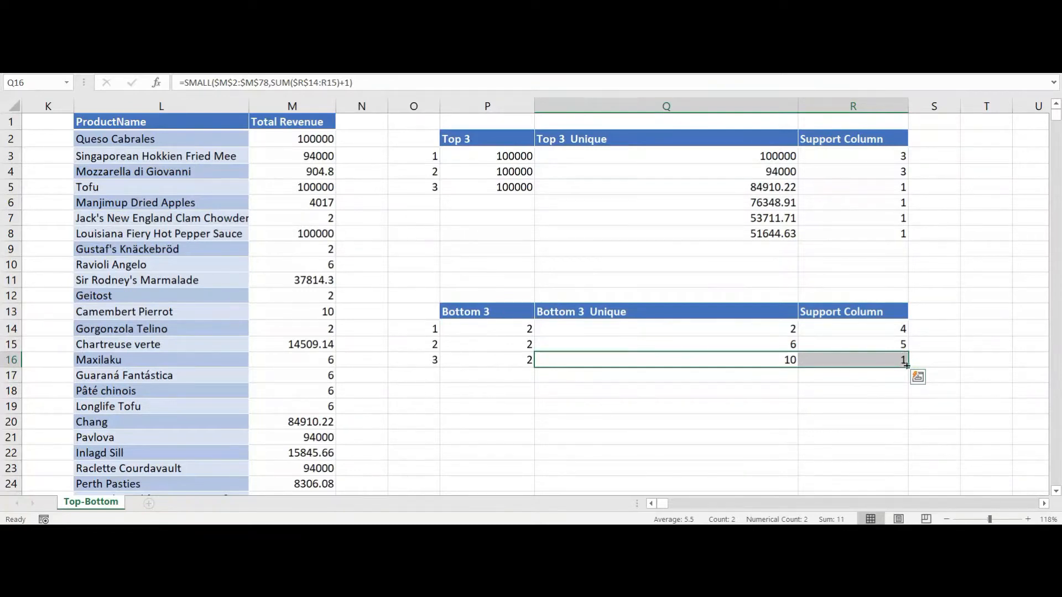
drag(909, 368, 913, 477)
key(Down)
click(779, 394)
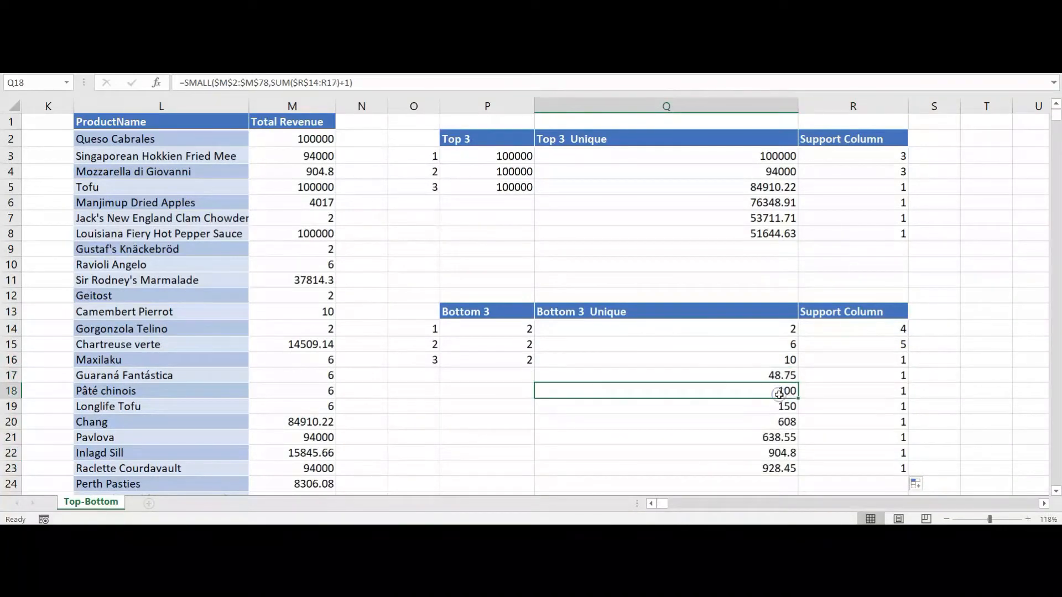
click(782, 408)
click(781, 426)
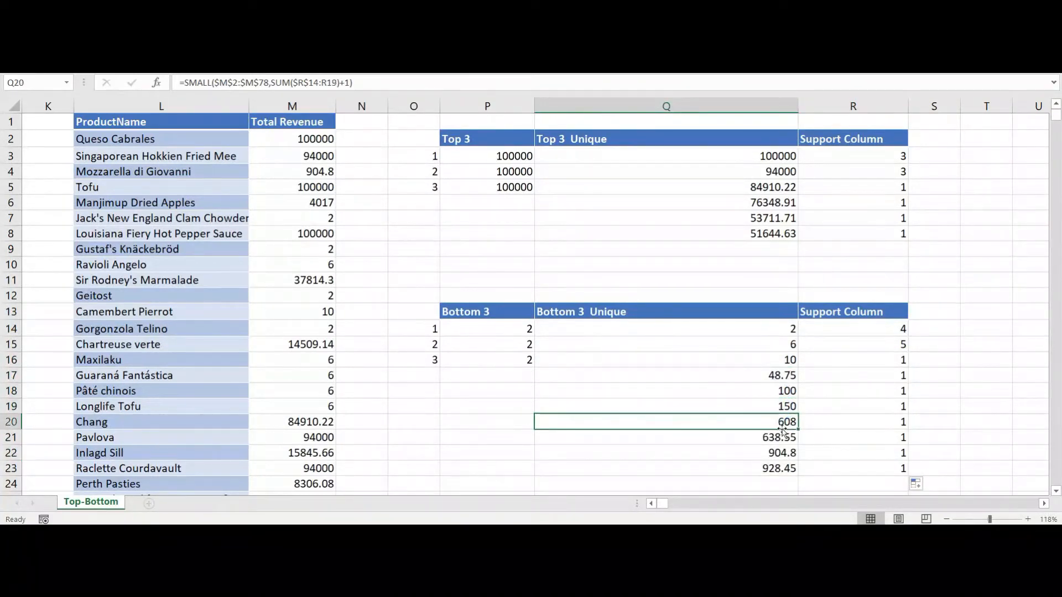